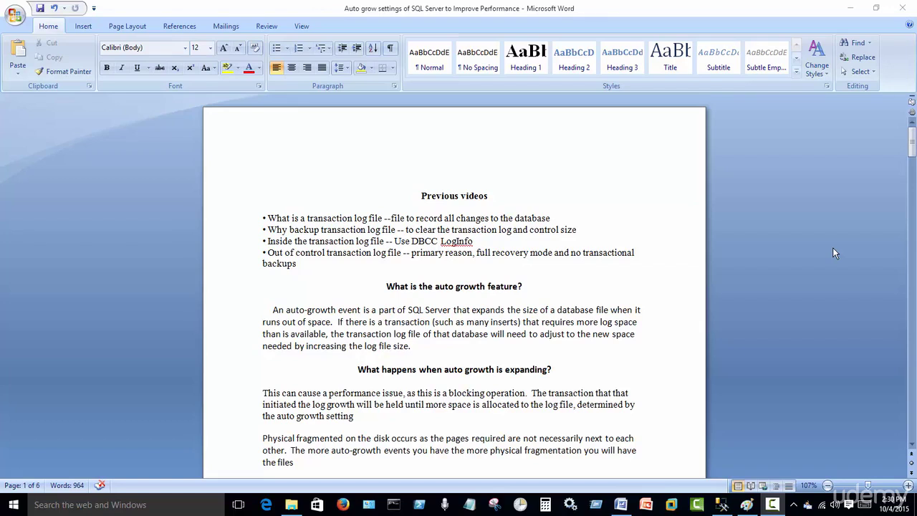
# Review the notes on what the auto growth feature is, highlighting "auto growth" in that section's heading
pyautogui.click(460, 329)
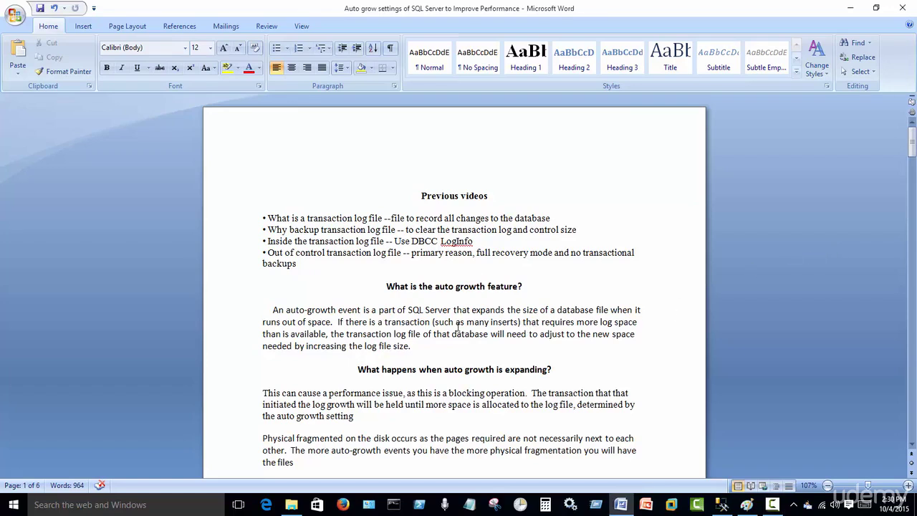
pyautogui.scroll(-2, 499, 228)
pyautogui.scroll(-1, 499, 227)
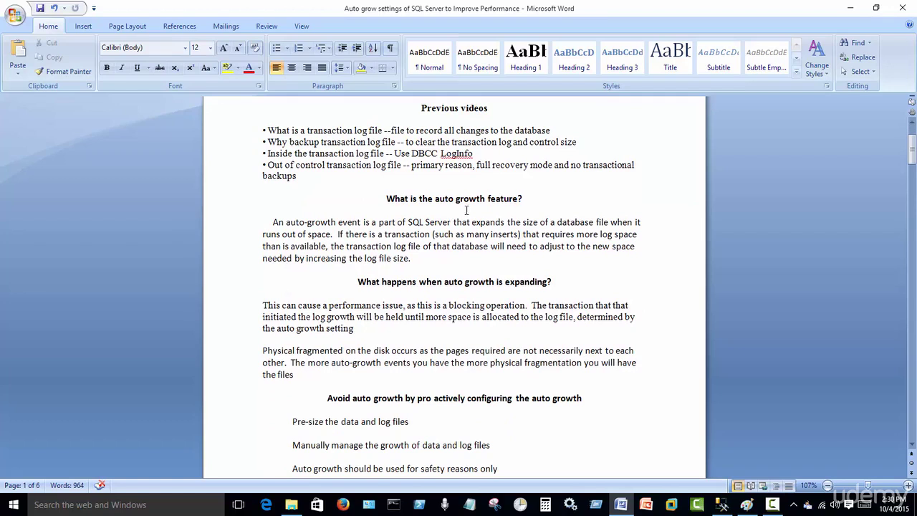
pyautogui.moveTo(487, 199); pyautogui.dragTo(437, 195)
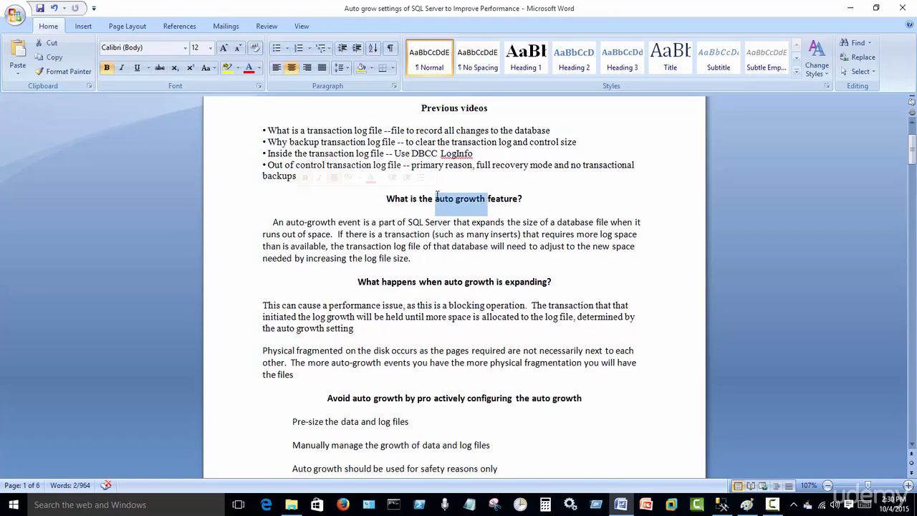
pyautogui.click(466, 279)
# Look over the Virtual Log Files (VLF) section on the second page and return to the auto growth notes
pyautogui.scroll(-5, 479, 258)
pyautogui.scroll(-11, 479, 258)
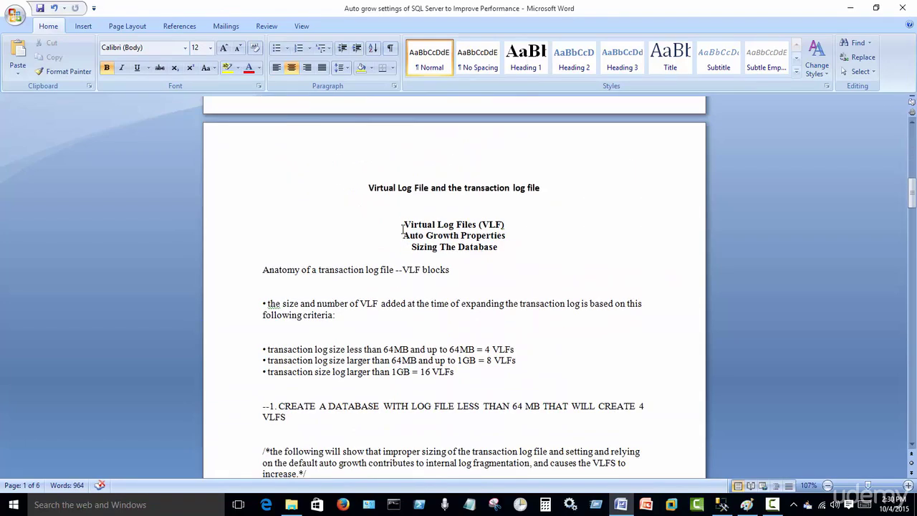
pyautogui.moveTo(403, 224); pyautogui.dragTo(511, 223)
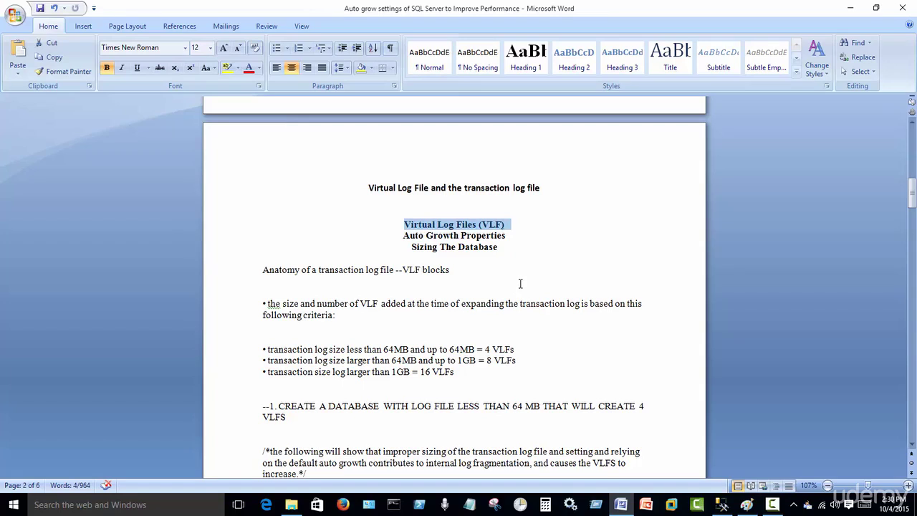
pyautogui.scroll(4, 520, 284)
pyautogui.scroll(12, 520, 283)
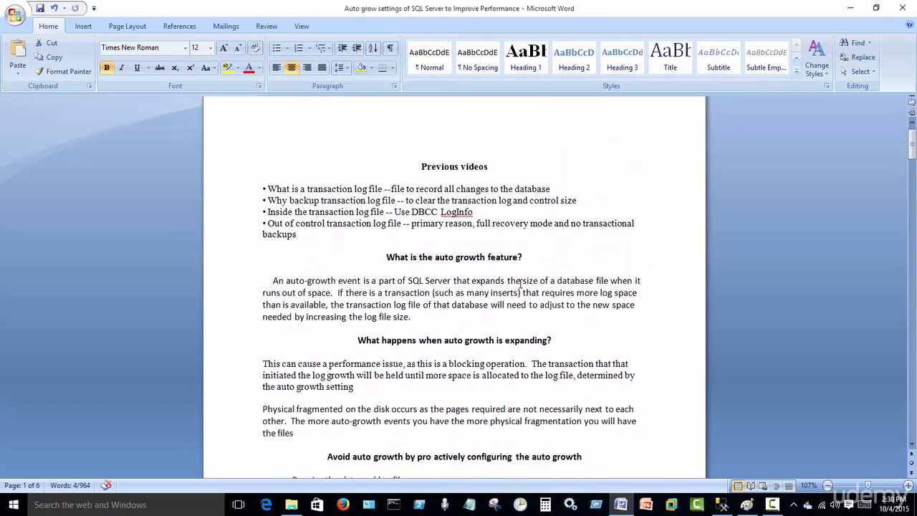
pyautogui.scroll(-1, 520, 283)
pyautogui.scroll(1, 521, 284)
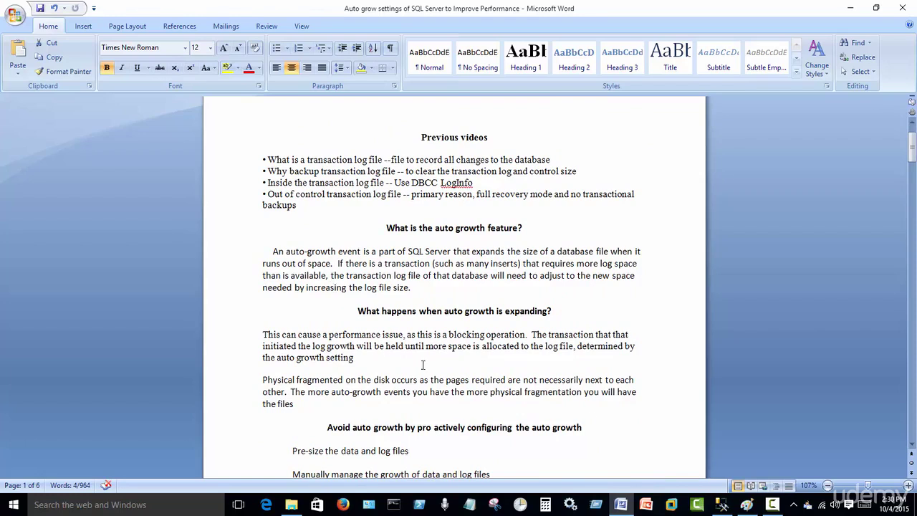
# Switch to SQL Server Management Studio, expand System Databases, and show the Files page of the Admin database's properties
pyautogui.click(722, 505)
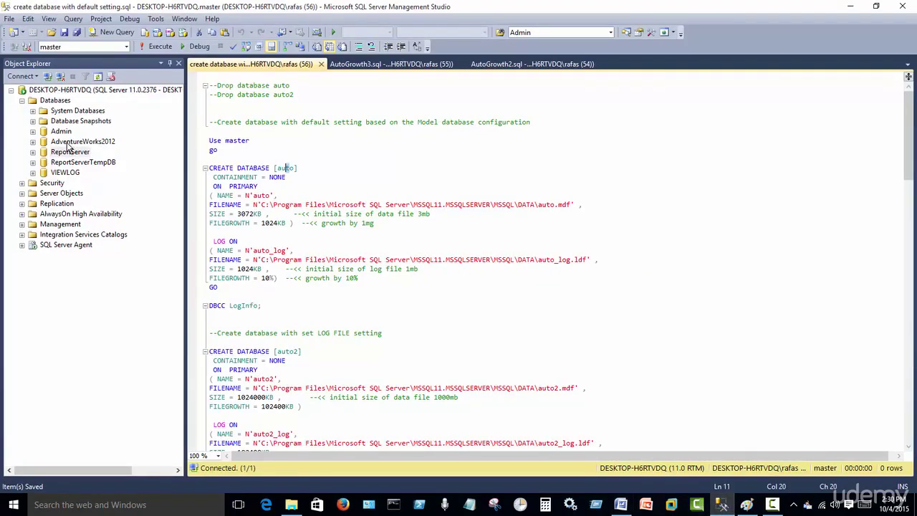
pyautogui.click(33, 111)
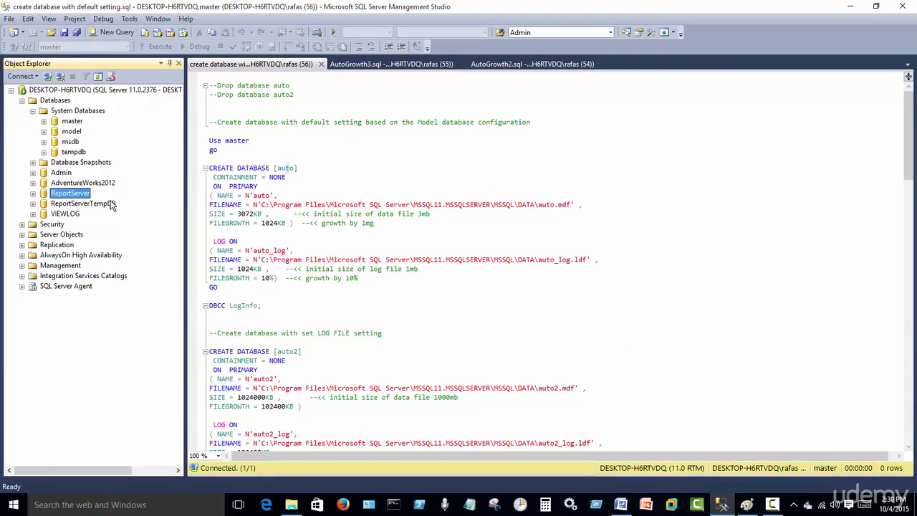
pyautogui.rightClick(60, 174)
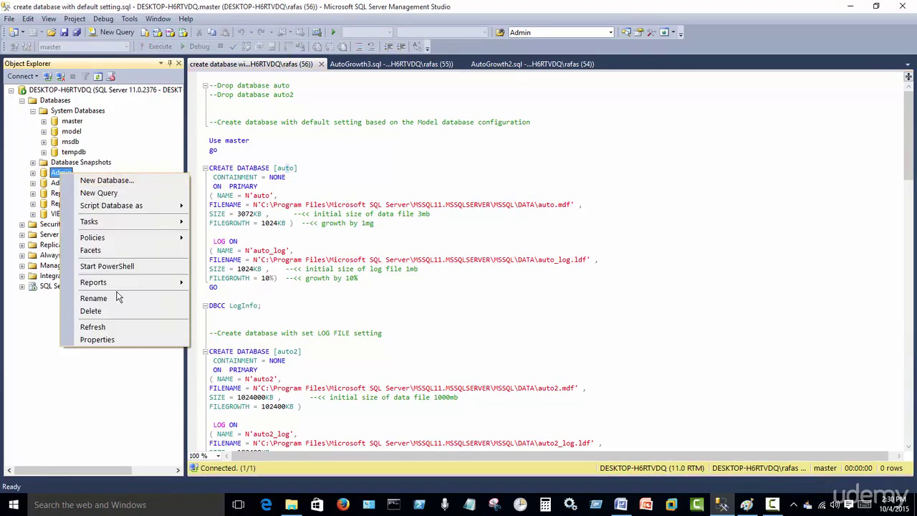
pyautogui.click(112, 342)
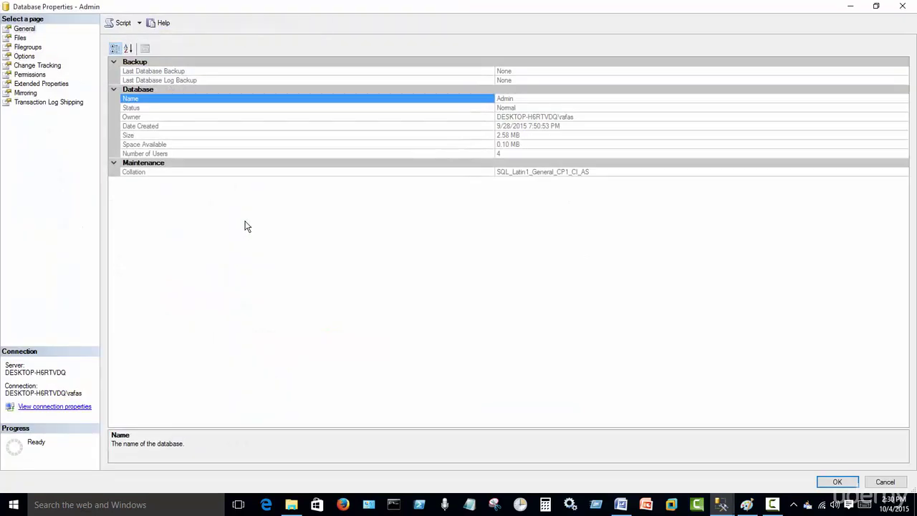
pyautogui.click(20, 39)
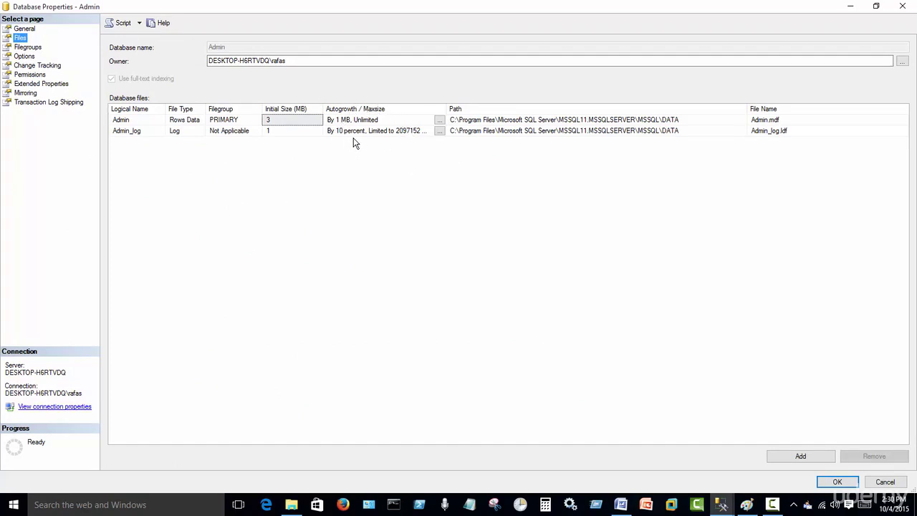
# Examine the file types and autogrowth settings of Admin's data and log files, and minimize the properties window
pyautogui.click(185, 123)
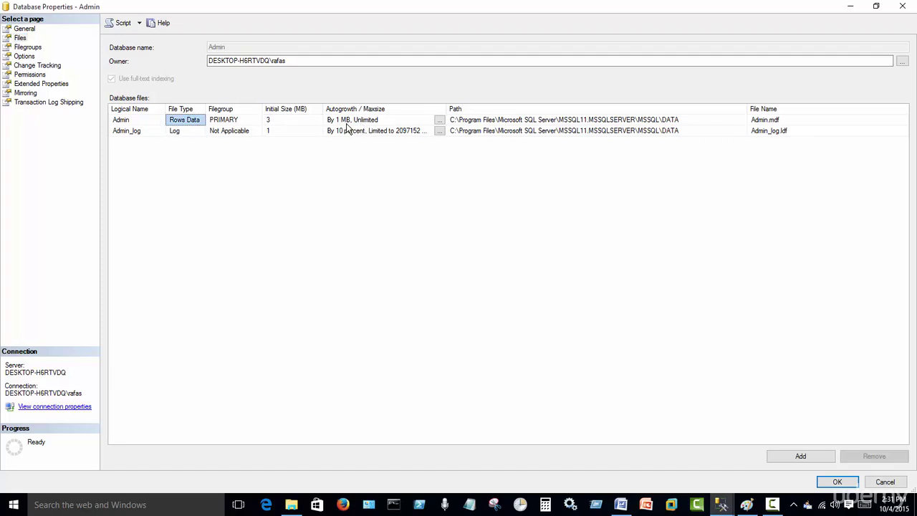
pyautogui.click(186, 135)
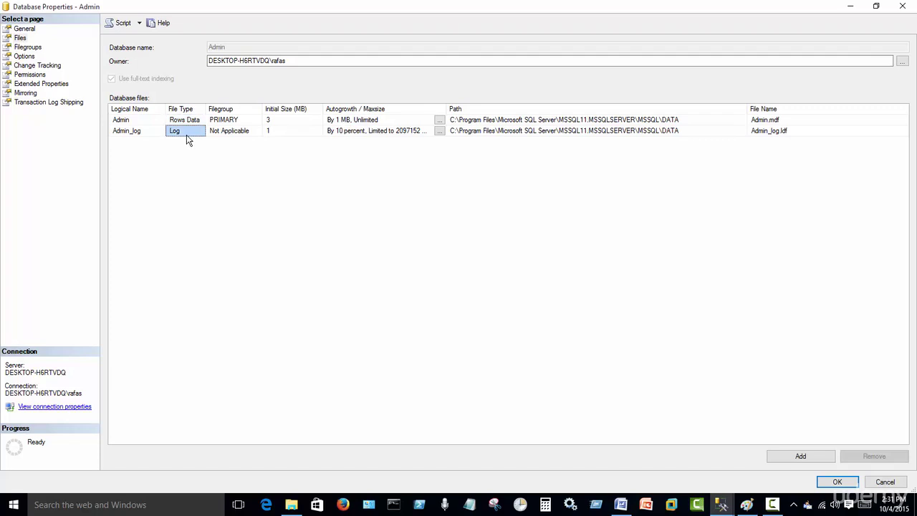
pyautogui.click(339, 121)
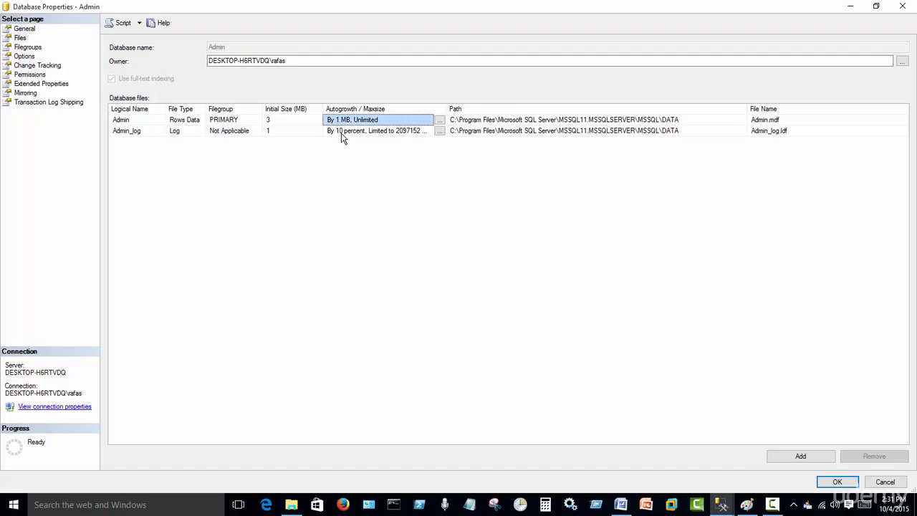
pyautogui.click(341, 132)
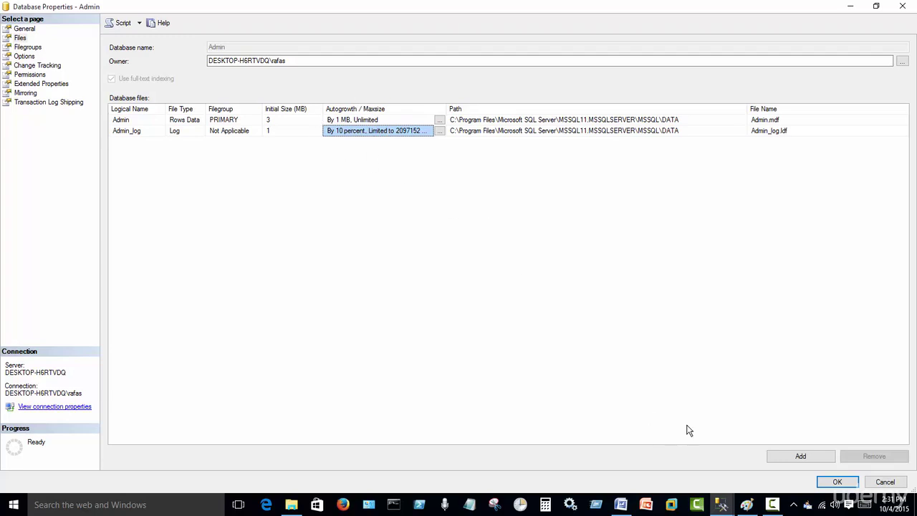
pyautogui.click(847, 9)
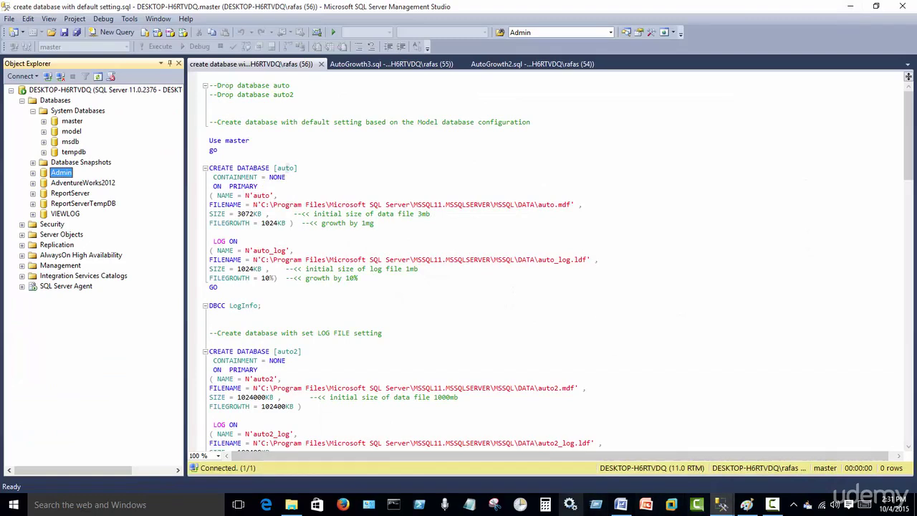
# Consult the Word notes, return to Admin's database properties, and check the log file's initial size and autogrowth setting
pyautogui.click(621, 504)
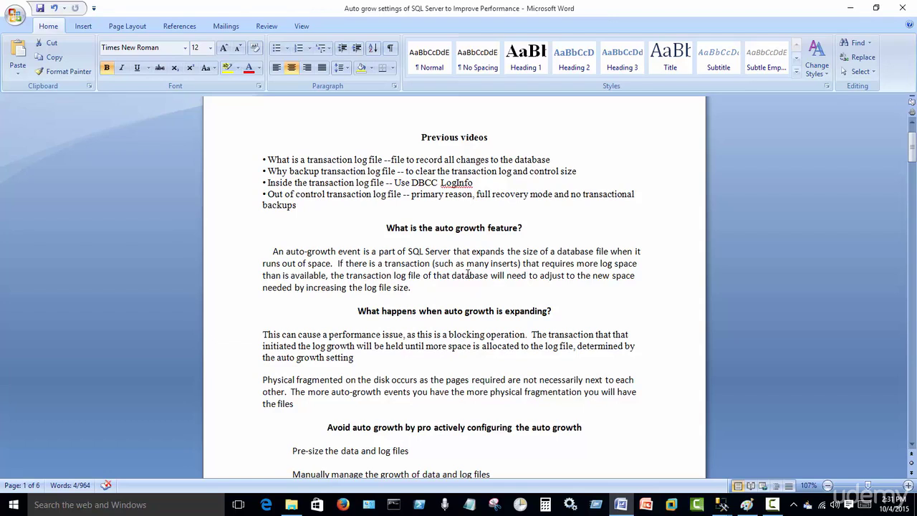
pyautogui.click(719, 508)
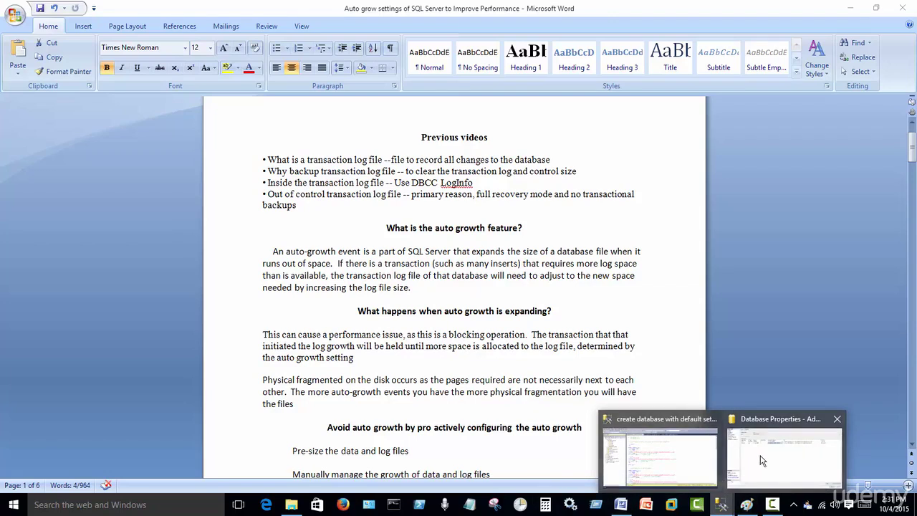
pyautogui.click(762, 461)
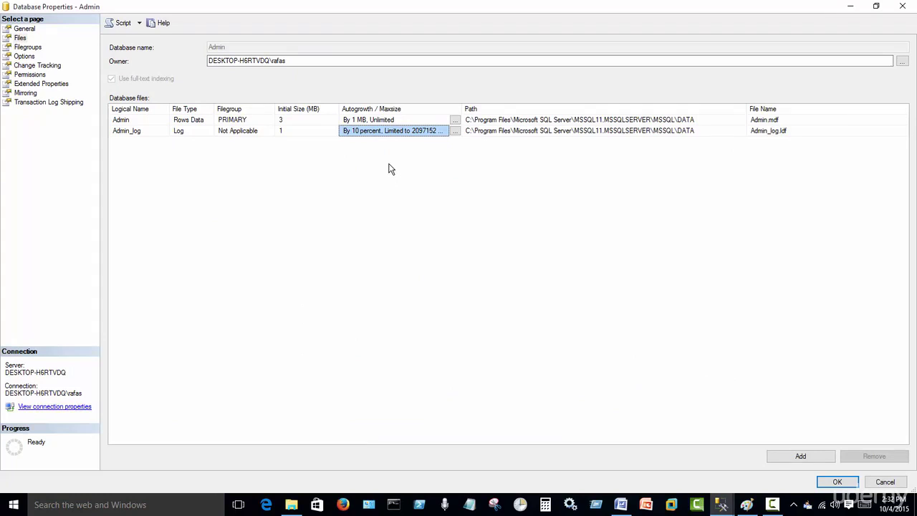
pyautogui.click(305, 132)
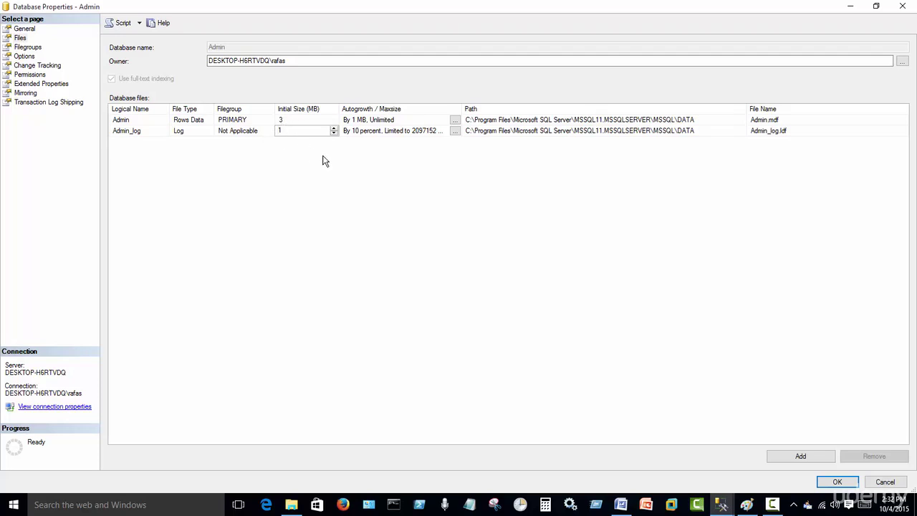
pyautogui.click(375, 133)
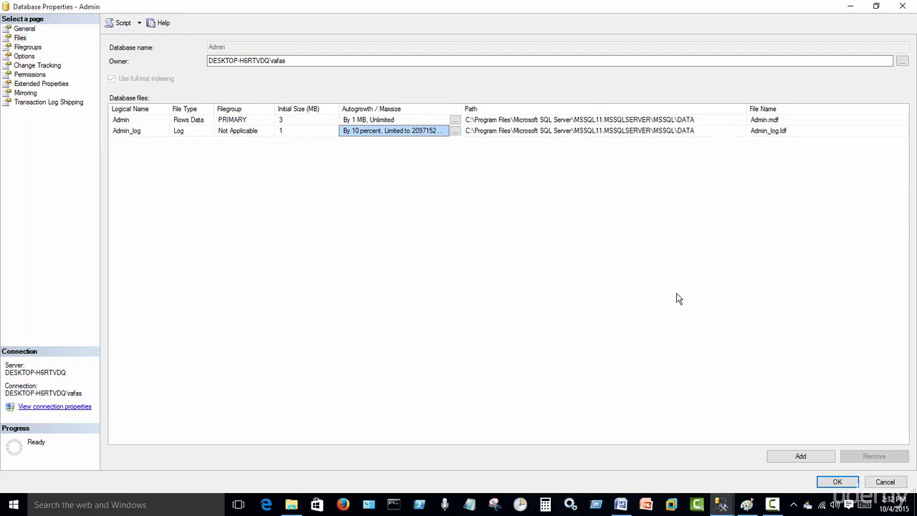
pyautogui.click(851, 8)
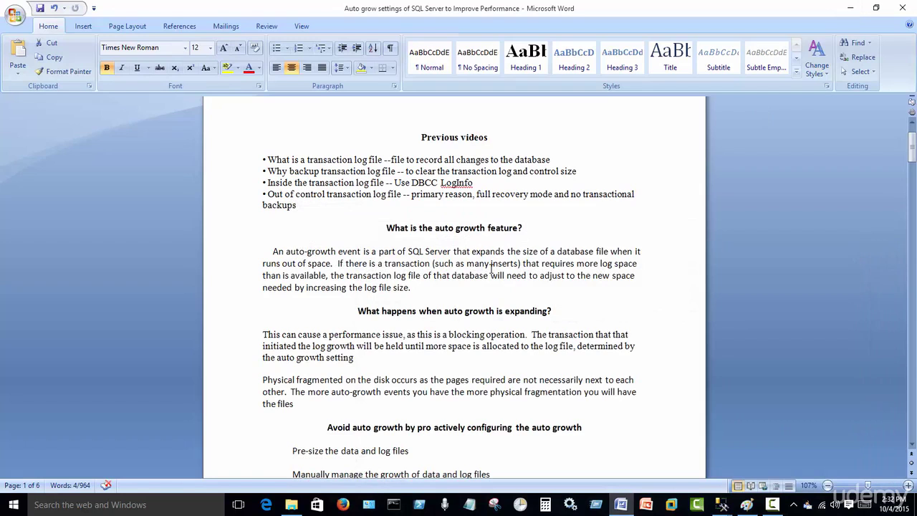
# Read the Word notes on what happens when auto growth is expanding, covering the blocking operation and physical fragmentation
pyautogui.click(385, 364)
pyautogui.scroll(-3, 385, 364)
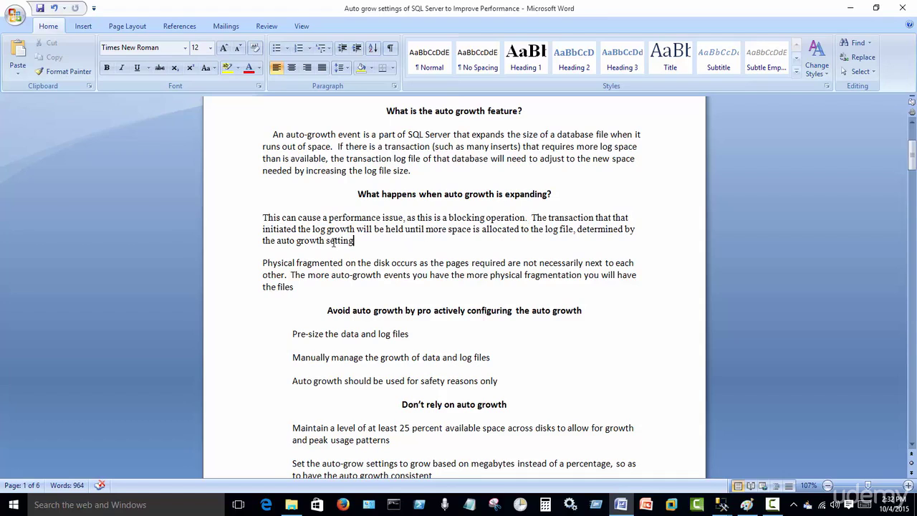
pyautogui.moveTo(298, 230); pyautogui.dragTo(350, 233)
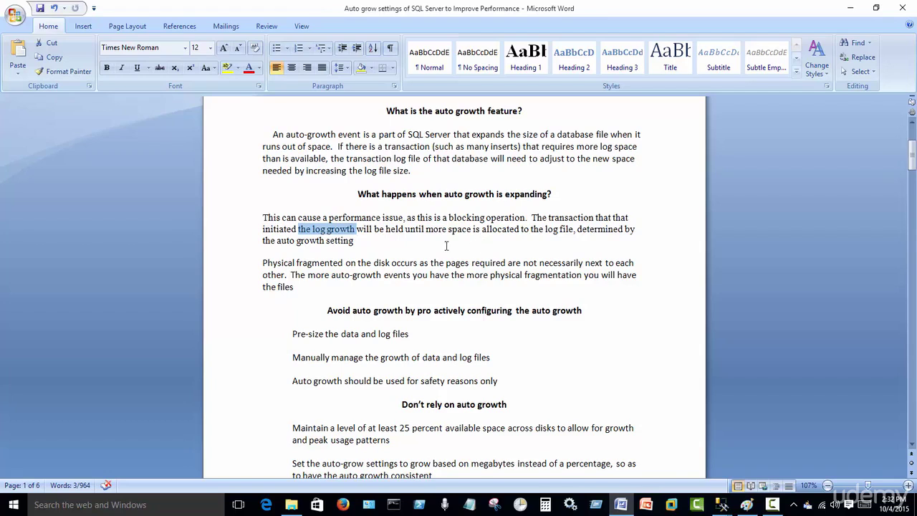
pyautogui.moveTo(358, 245); pyautogui.dragTo(261, 215)
pyautogui.click(391, 282)
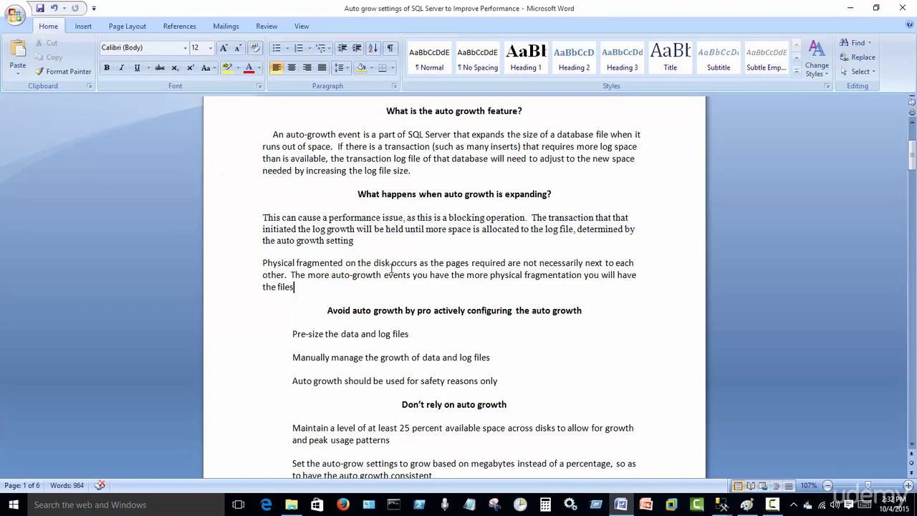
pyautogui.scroll(-1, 390, 260)
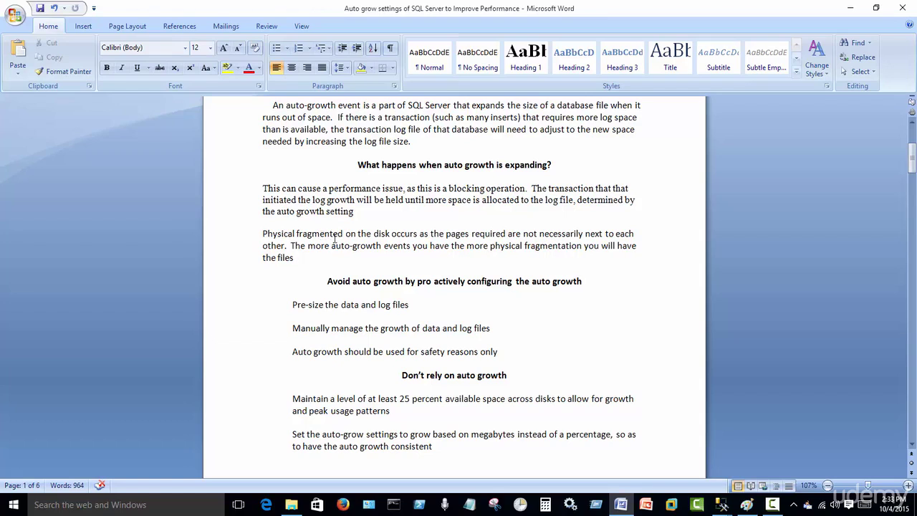
pyautogui.scroll(-1, 377, 244)
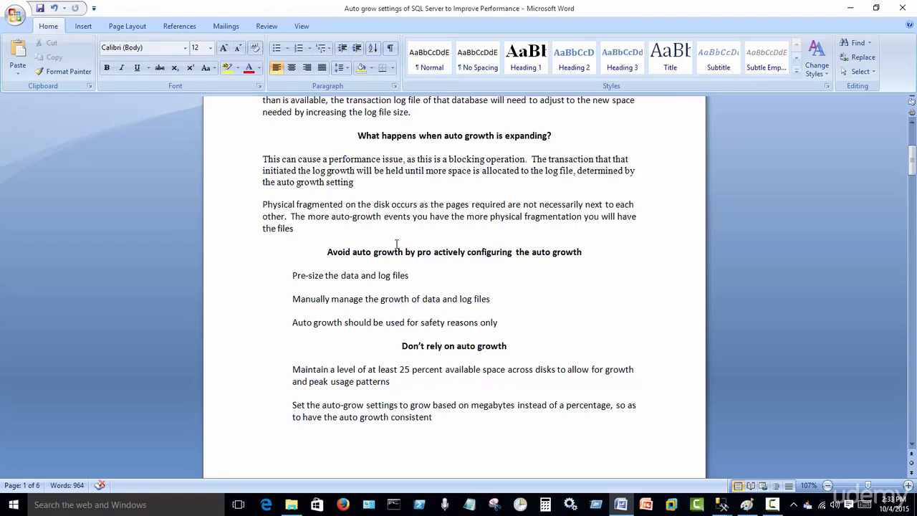
# Read the recommendations on proactively configuring auto growth and not relying on it, highlighting the pre-sizing and safety-only lines
pyautogui.scroll(-2, 402, 229)
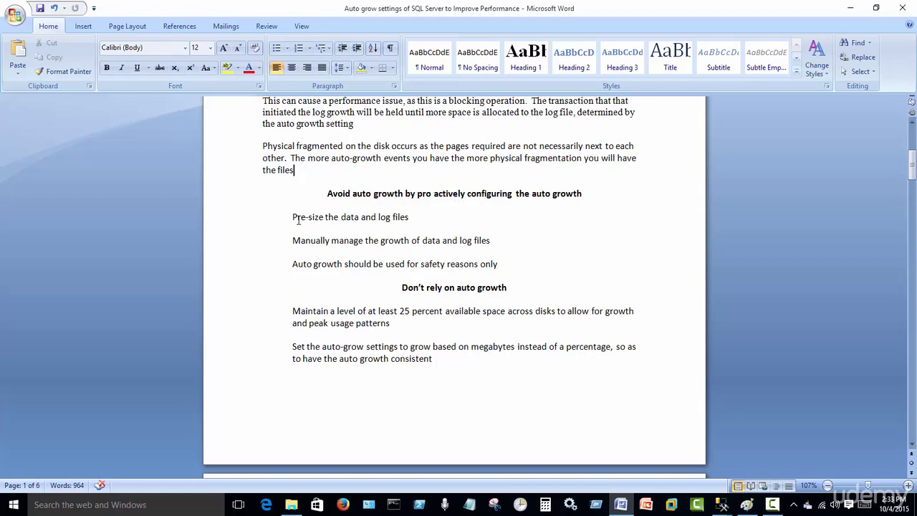
pyautogui.moveTo(294, 216); pyautogui.dragTo(405, 220)
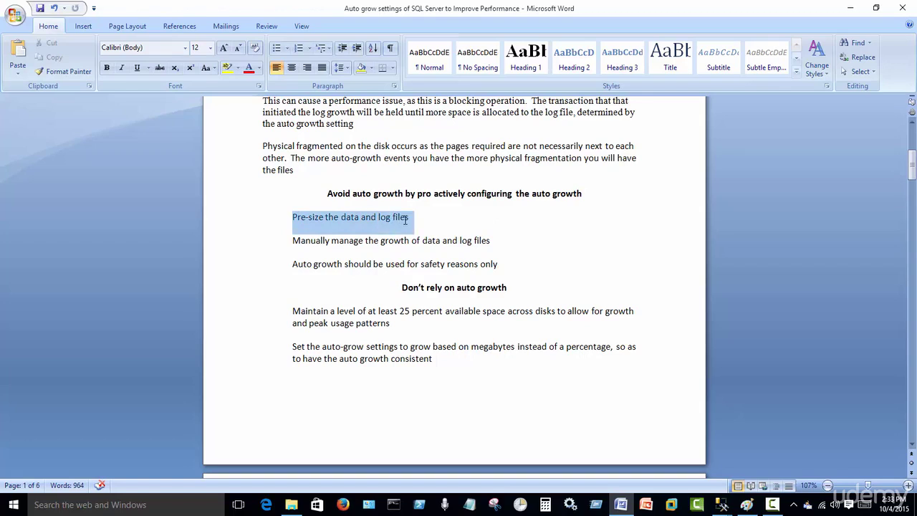
pyautogui.click(361, 241)
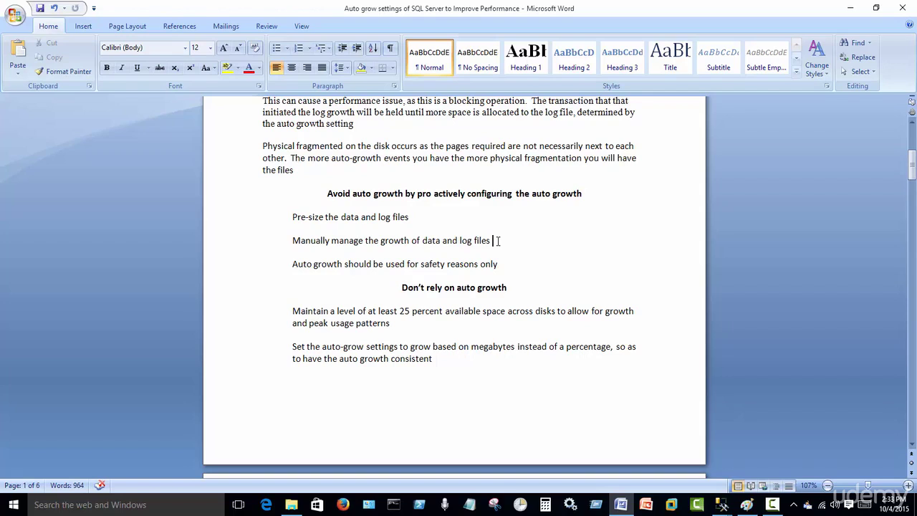
pyautogui.moveTo(504, 267); pyautogui.dragTo(302, 266)
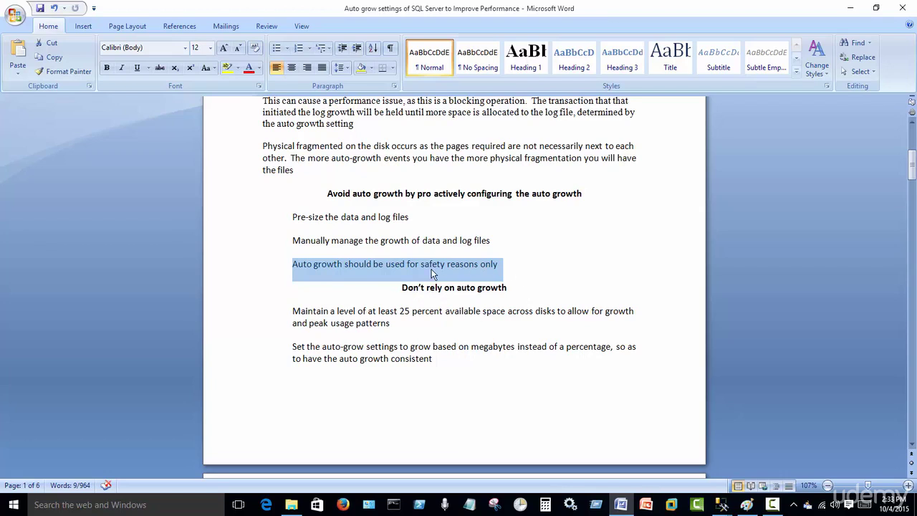
pyautogui.click(449, 363)
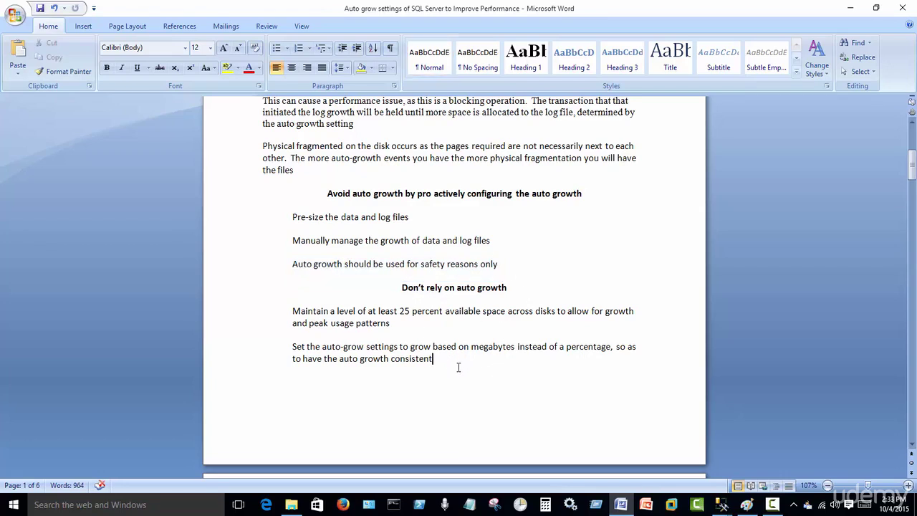
# Switch to the Management Studio window containing the script that creates a database with default settings
pyautogui.scroll(8, 459, 368)
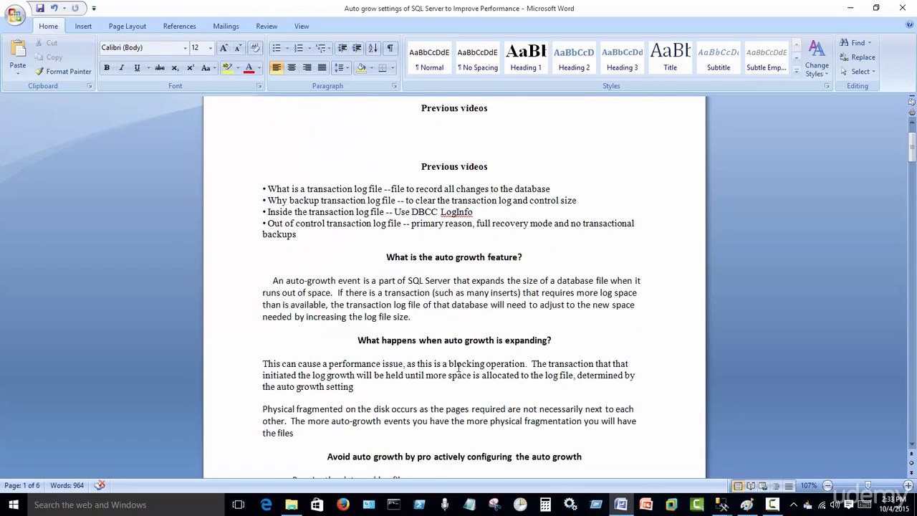
pyautogui.click(724, 505)
pyautogui.click(659, 455)
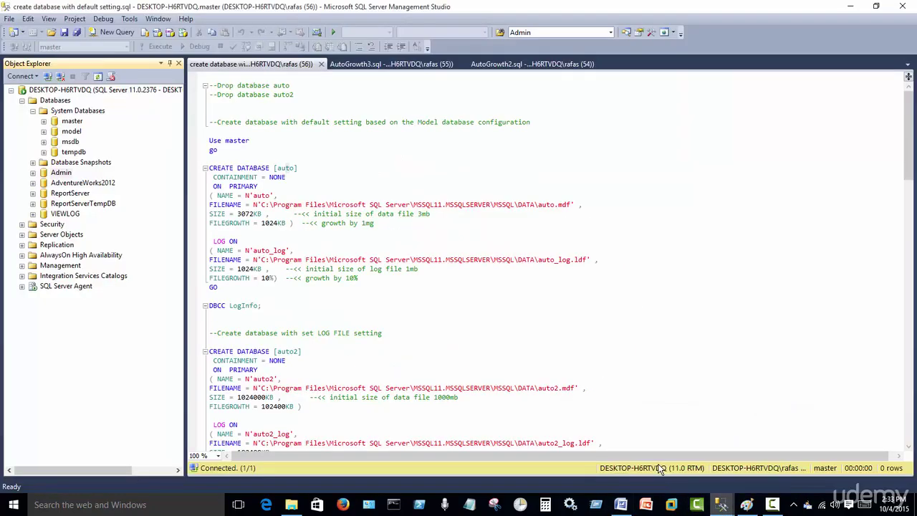
# Review the server's existing databases and highlight the names auto and auto2 in the script's commented drop statements
pyautogui.click(334, 166)
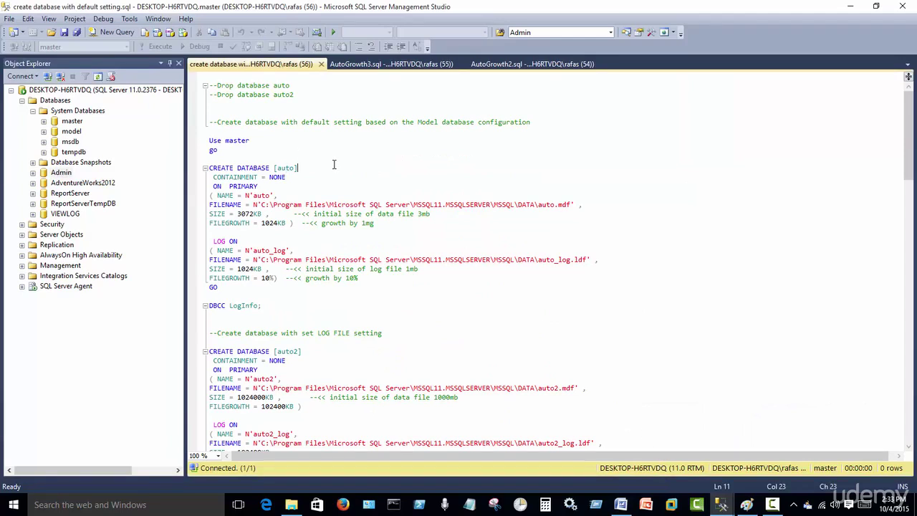
pyautogui.click(32, 110)
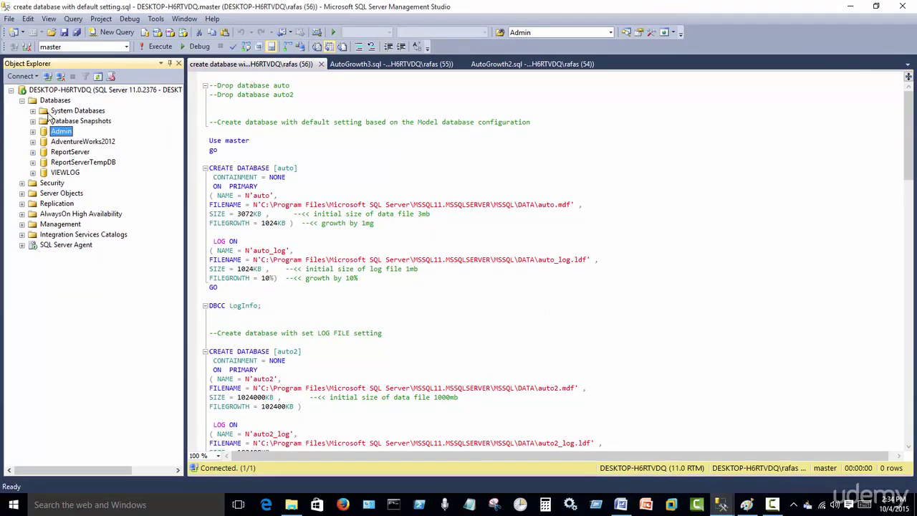
pyautogui.click(55, 100)
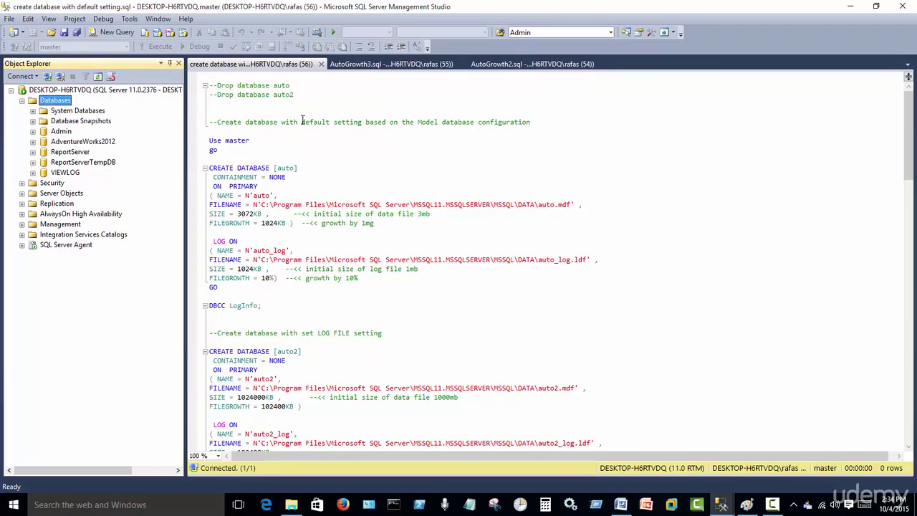
pyautogui.doubleClick(282, 86)
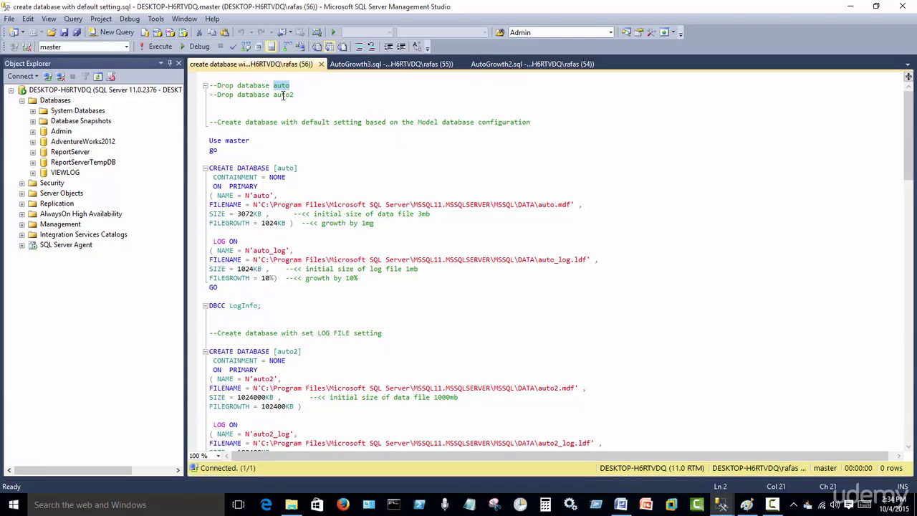
pyautogui.doubleClick(283, 95)
pyautogui.click(302, 156)
# Check the initial sizes and autogrowth settings of the data and log files in the model system database's properties
pyautogui.click(32, 111)
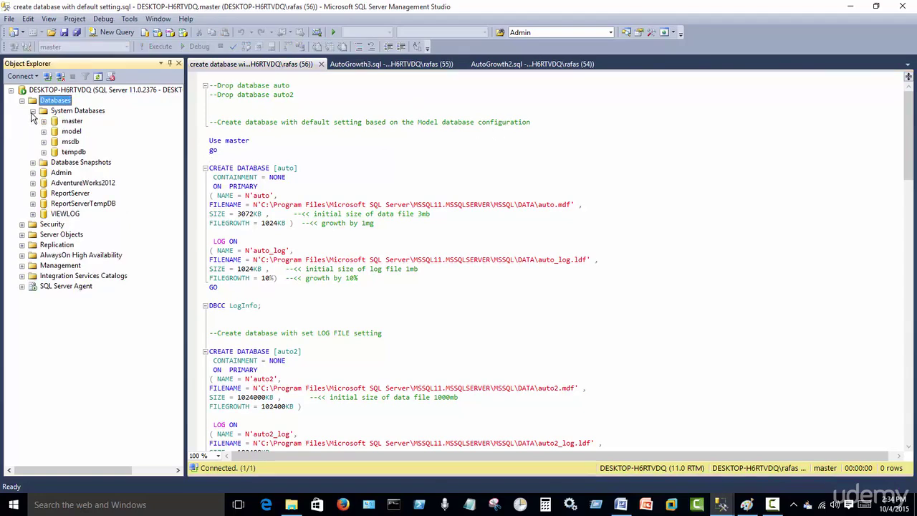
pyautogui.rightClick(72, 131)
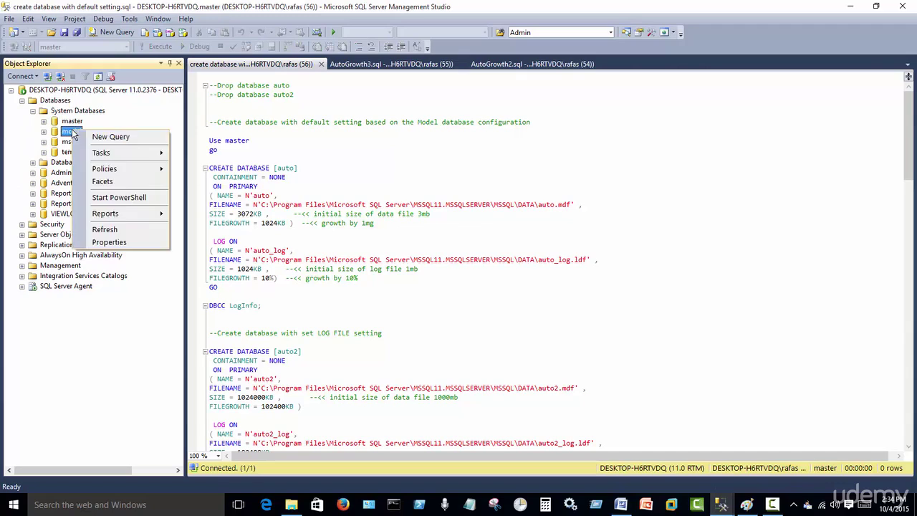
pyautogui.click(111, 242)
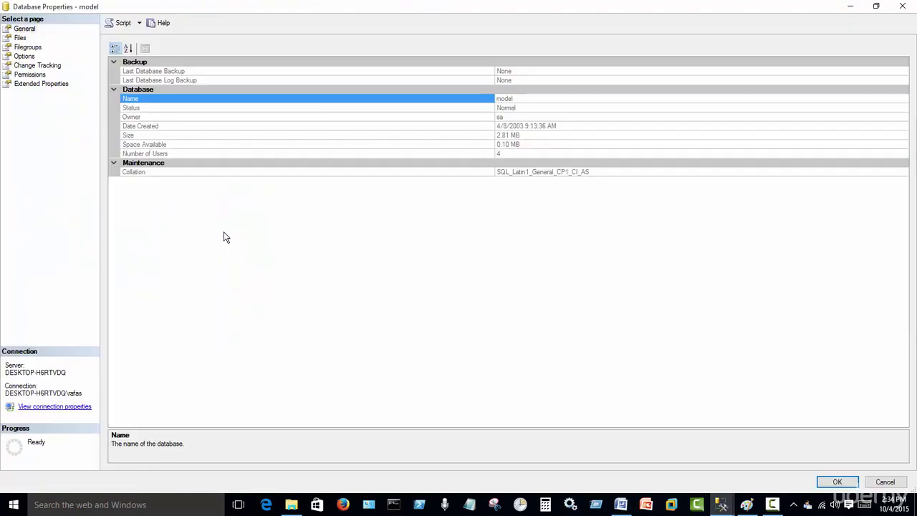
pyautogui.click(20, 38)
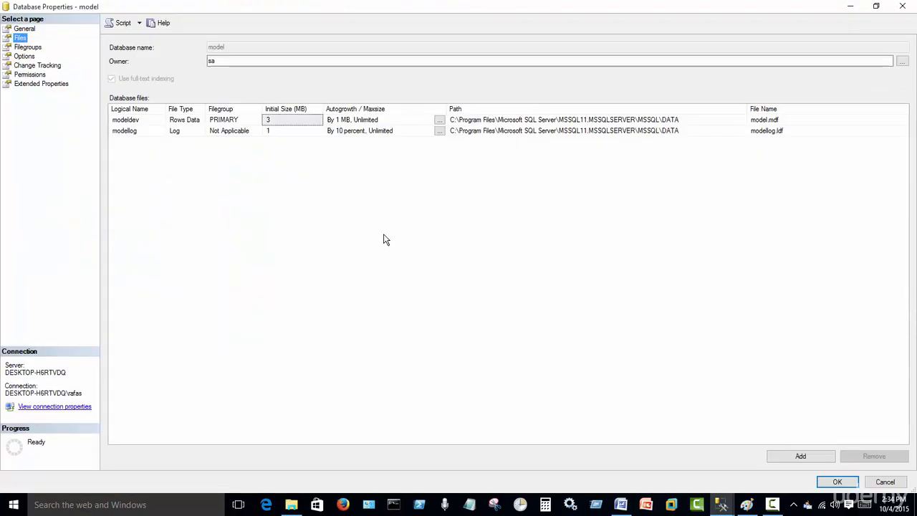
pyautogui.click(290, 121)
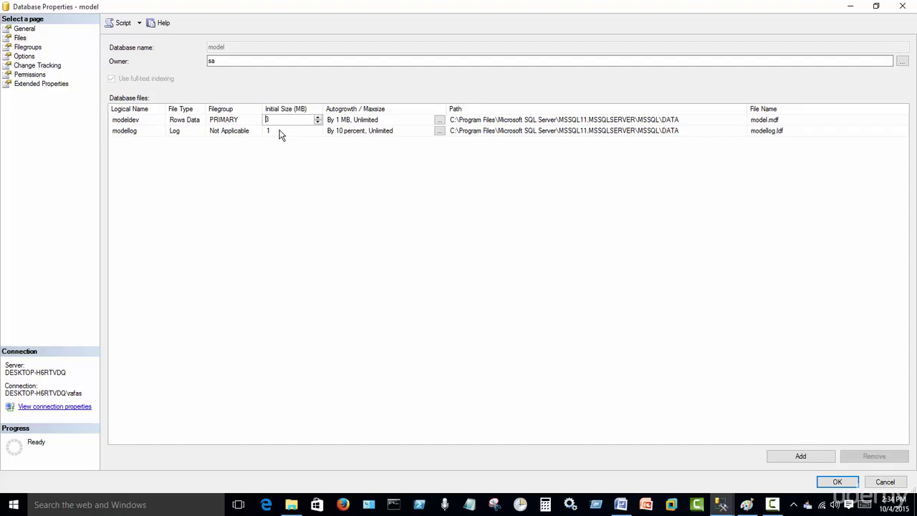
pyautogui.click(280, 131)
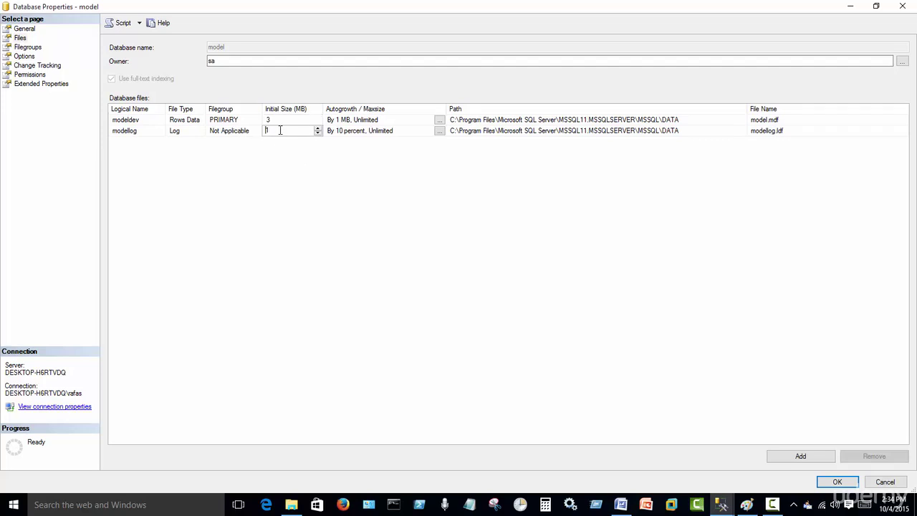
pyautogui.click(344, 122)
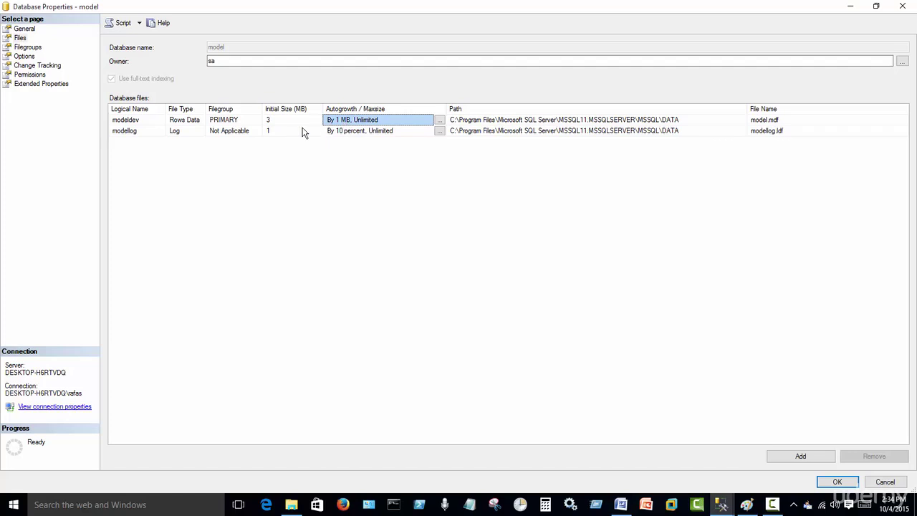
pyautogui.click(346, 135)
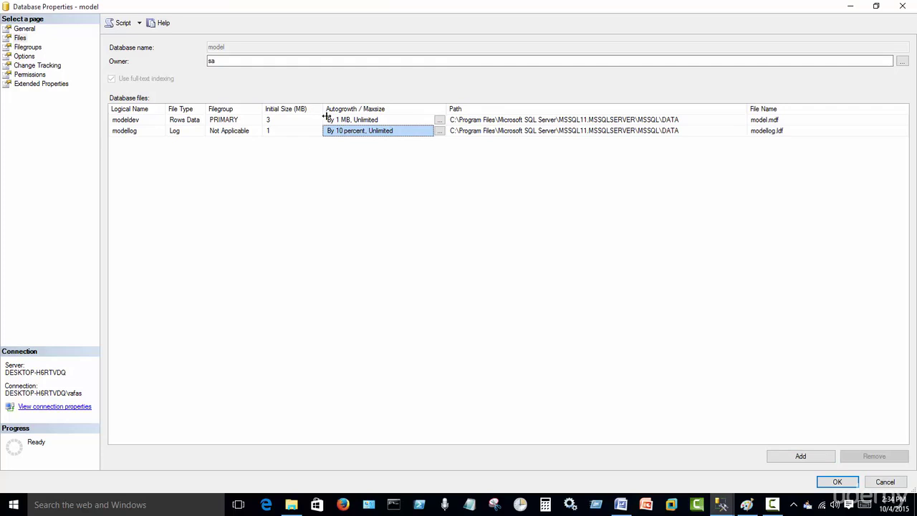
pyautogui.click(882, 484)
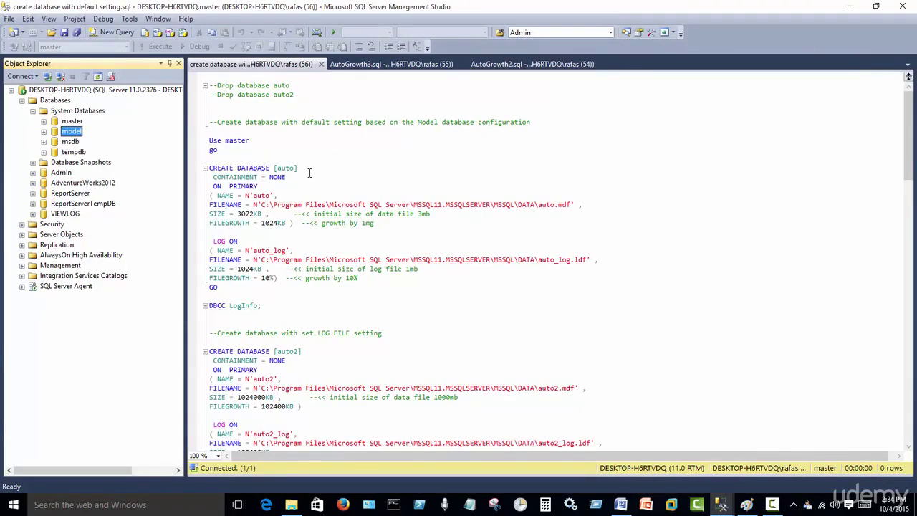
# Review the script that creates the auto database, highlighting the file growth lines for its data and log files
pyautogui.click(309, 159)
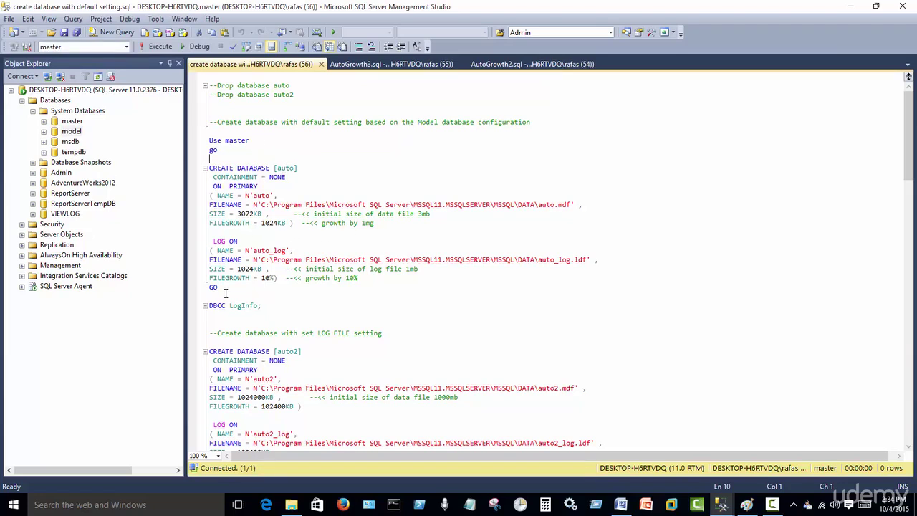
pyautogui.moveTo(226, 294); pyautogui.dragTo(187, 141)
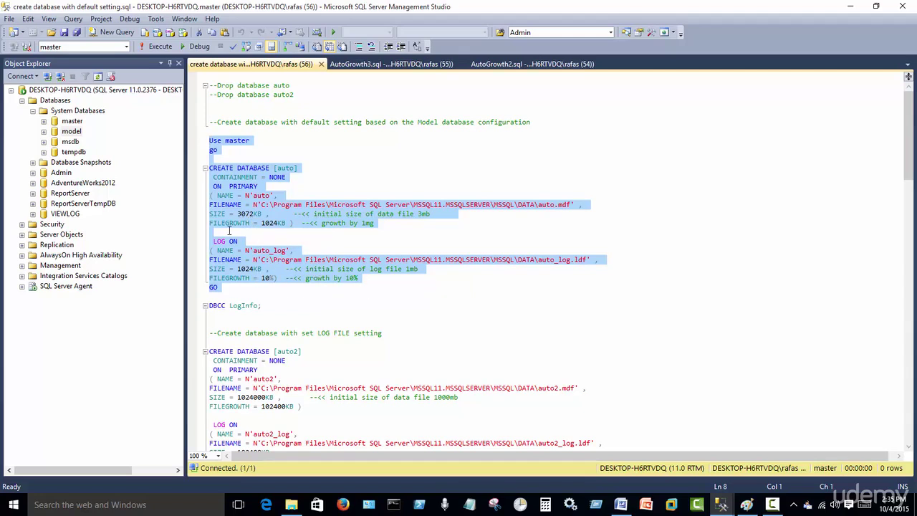
pyautogui.click(212, 230)
pyautogui.click(212, 224)
pyautogui.moveTo(211, 224); pyautogui.dragTo(375, 224)
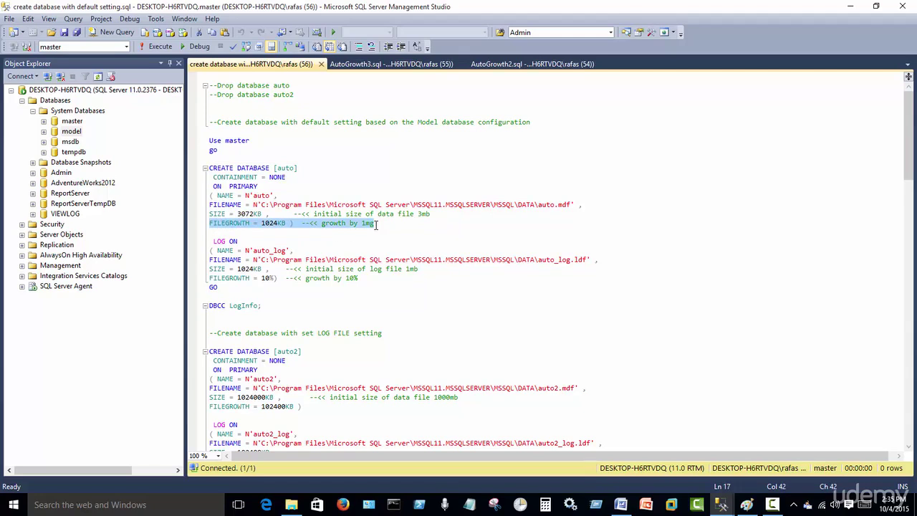
pyautogui.moveTo(209, 279); pyautogui.dragTo(328, 286)
# Create the auto database by running its CREATE DATABASE block from Use master through GO, and refresh the database list
pyautogui.click(319, 323)
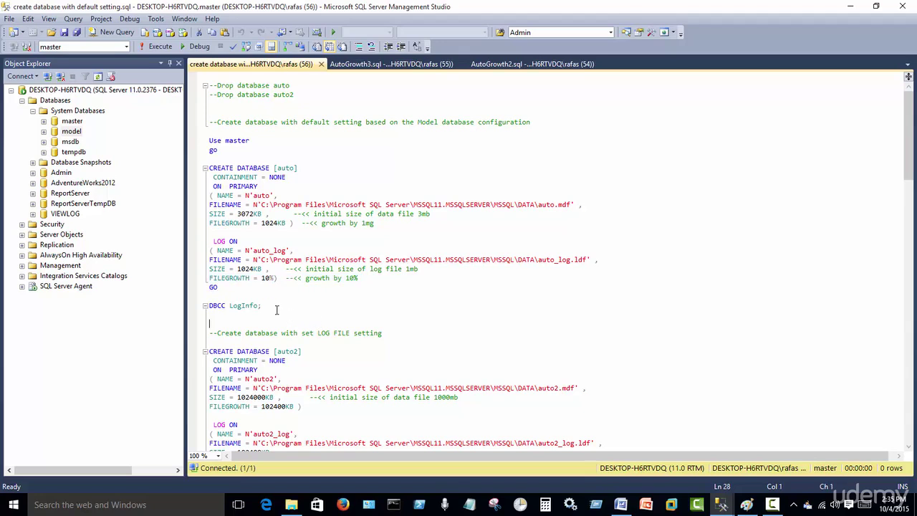
pyautogui.moveTo(221, 289); pyautogui.dragTo(161, 144)
pyautogui.click(151, 45)
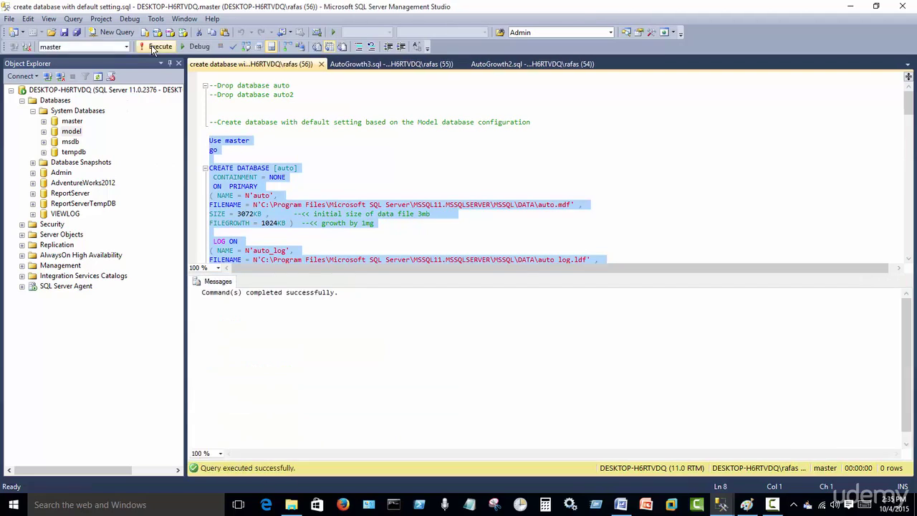
pyautogui.click(32, 111)
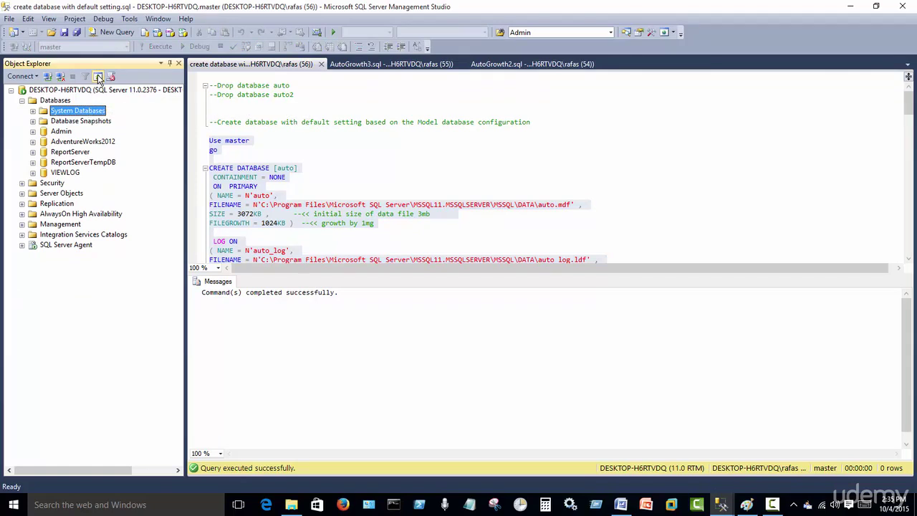
pyautogui.click(98, 78)
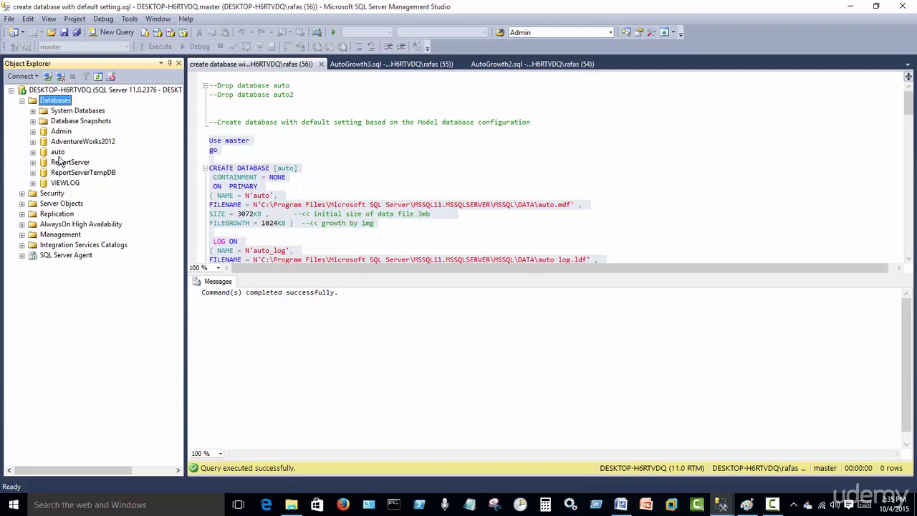
# Check the initial sizes and autogrowth settings on the Files page of the auto database's properties
pyautogui.rightClick(58, 152)
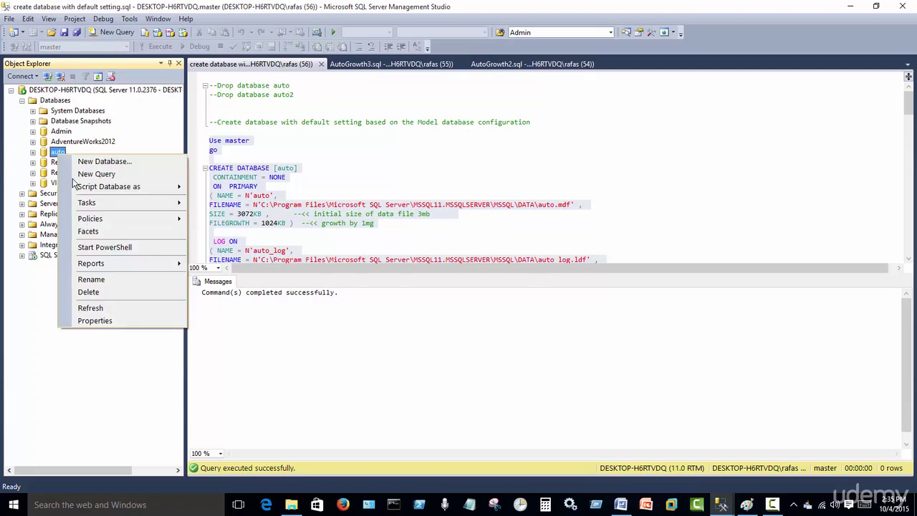
pyautogui.click(142, 322)
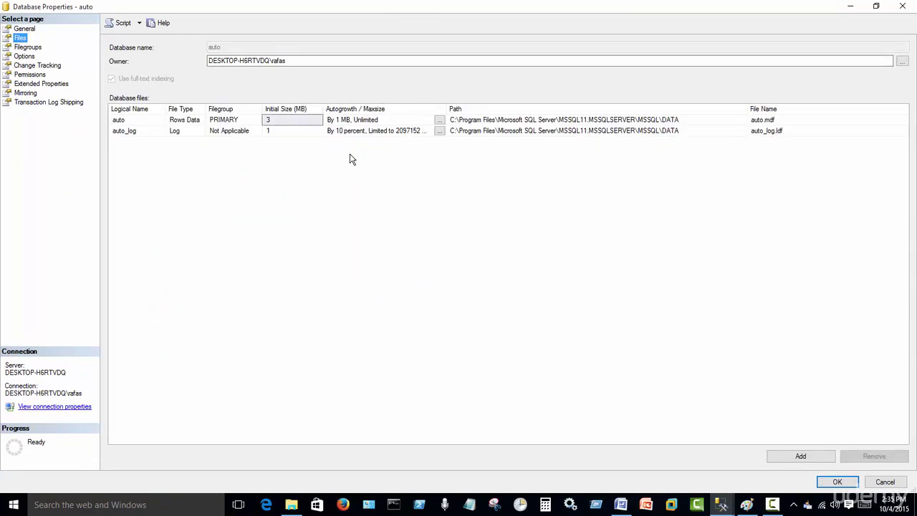
pyautogui.click(875, 483)
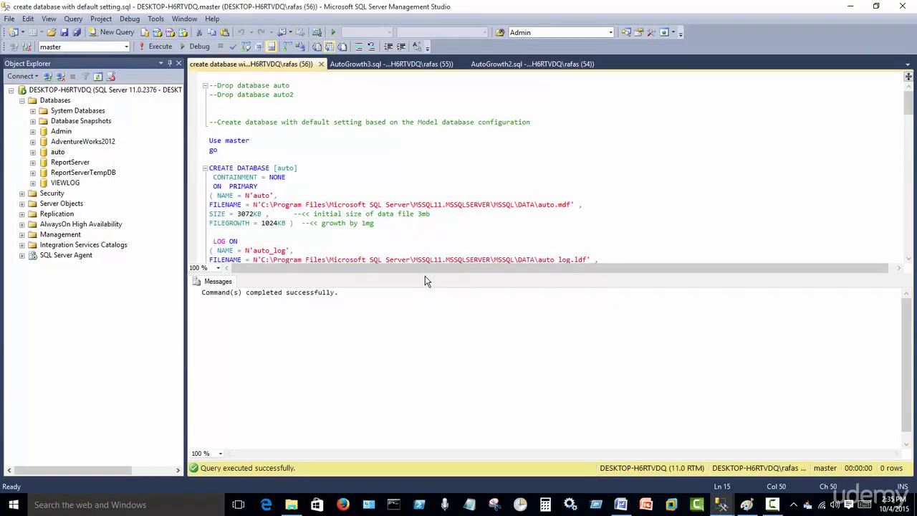
# Enlarge the script area and run only the DBCC LogInfo statement that follows the auto database's creation block
pyautogui.moveTo(425, 273); pyautogui.dragTo(421, 330)
pyautogui.click(358, 250)
pyautogui.scroll(-3, 358, 247)
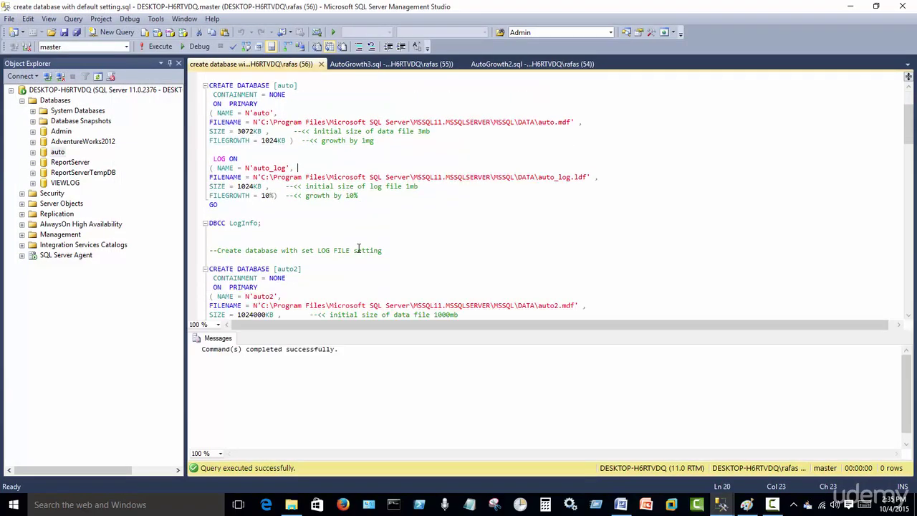
pyautogui.scroll(-1, 354, 246)
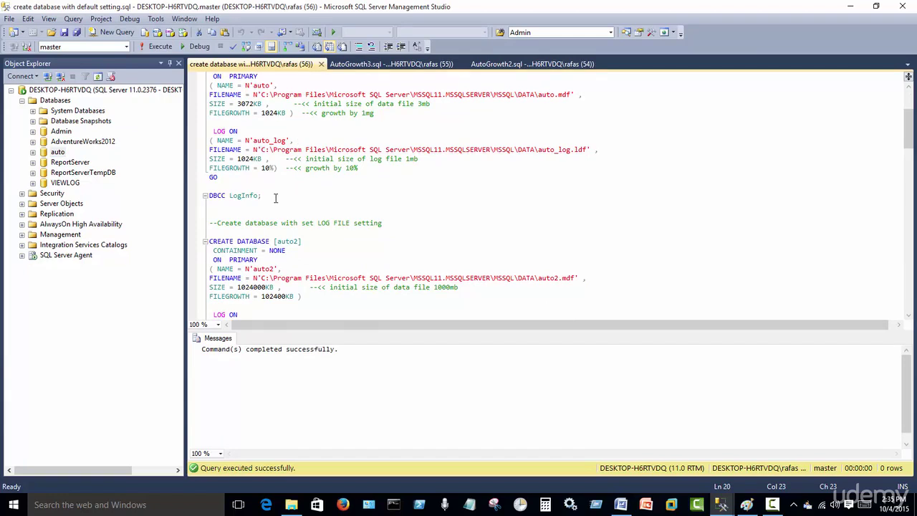
pyautogui.moveTo(275, 198); pyautogui.dragTo(205, 196)
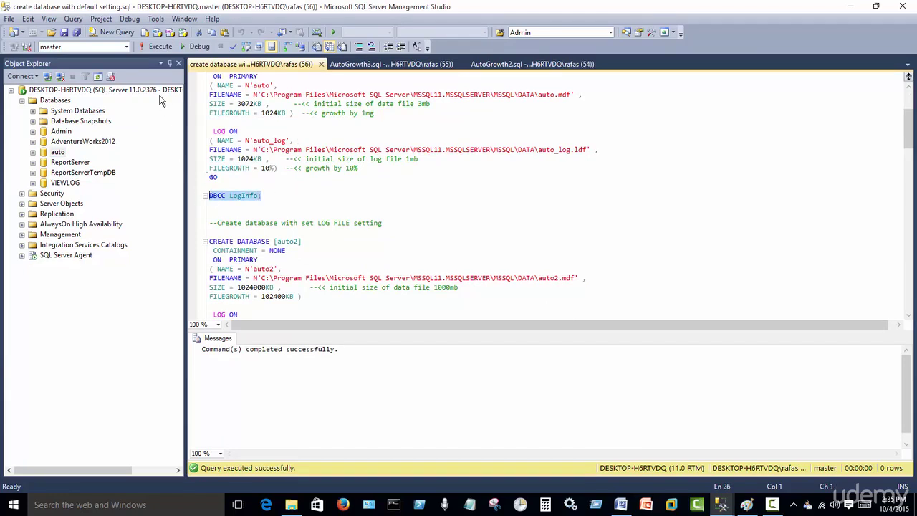
pyautogui.click(143, 46)
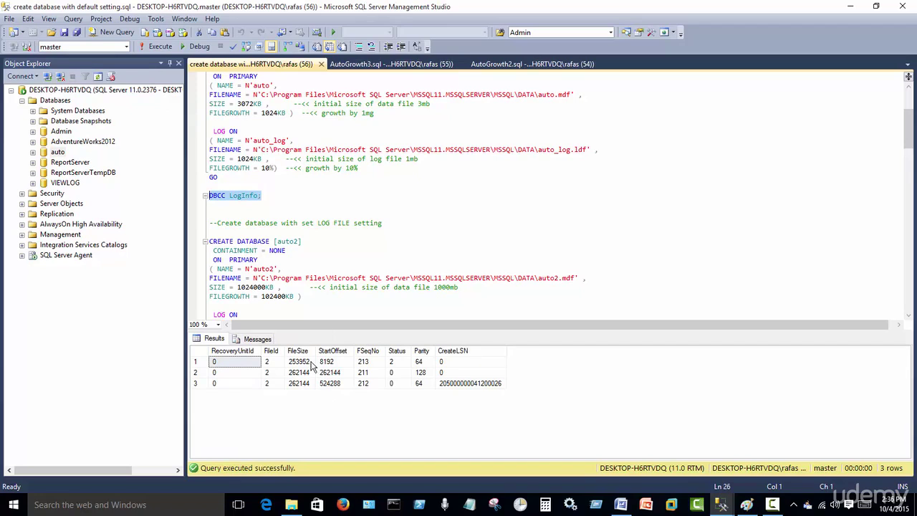
# Examine the auto2 creation script, highlighting the data file's initial size comment and the log file's size line
pyautogui.click(293, 241)
pyautogui.scroll(-2, 295, 234)
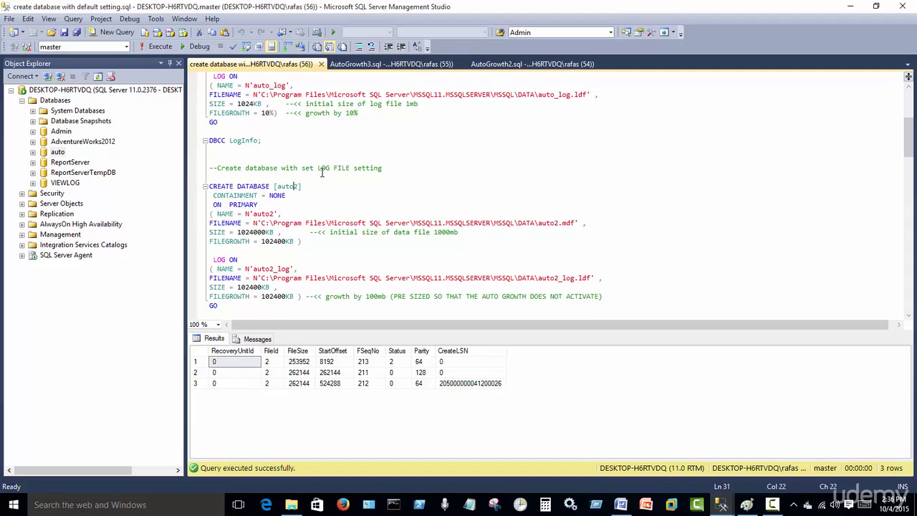
pyautogui.scroll(-2, 359, 184)
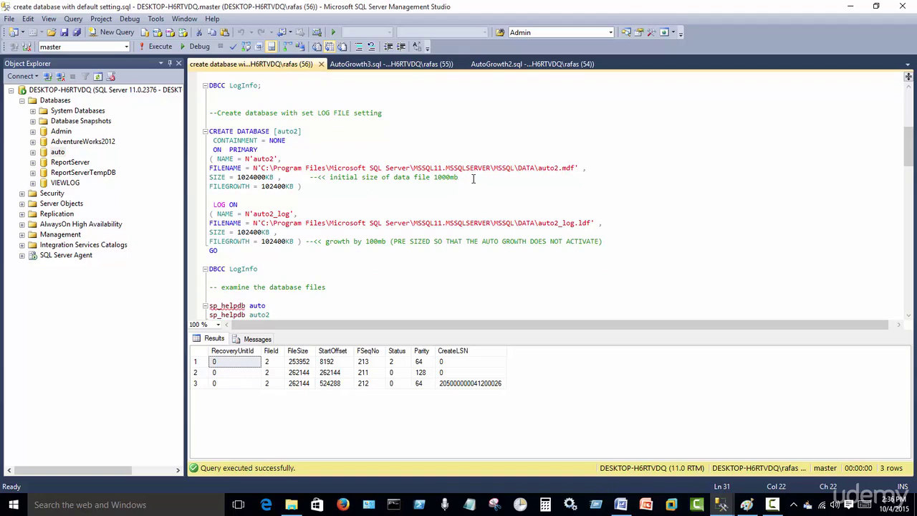
pyautogui.moveTo(460, 177); pyautogui.dragTo(302, 177)
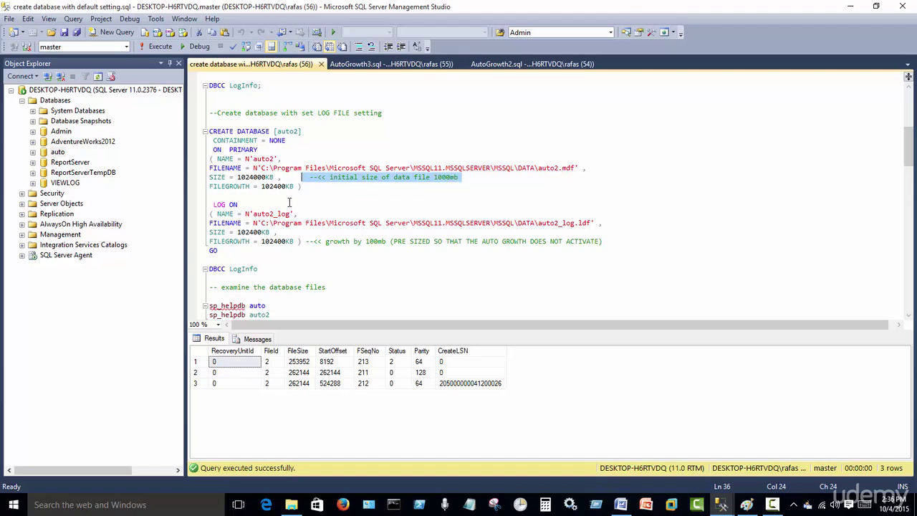
pyautogui.moveTo(313, 189); pyautogui.dragTo(203, 190)
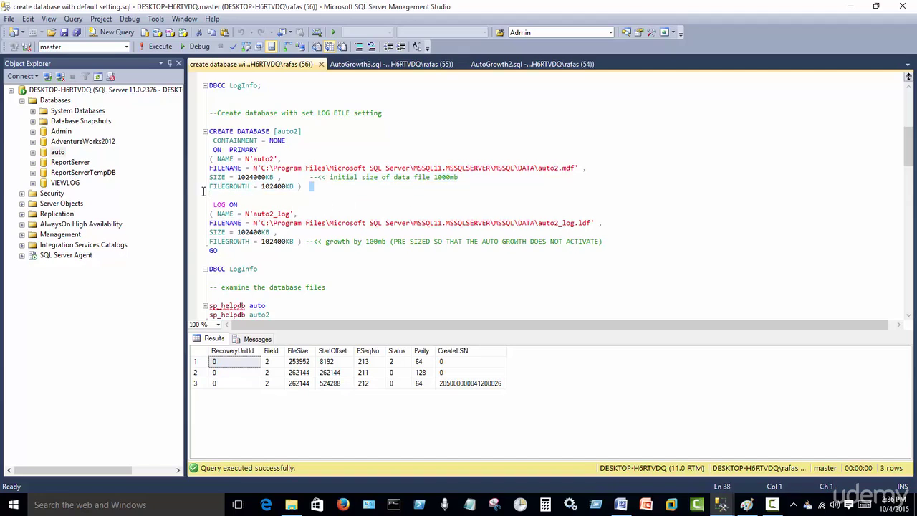
pyautogui.click(310, 250)
pyautogui.click(284, 232)
pyautogui.moveTo(283, 233); pyautogui.dragTo(208, 233)
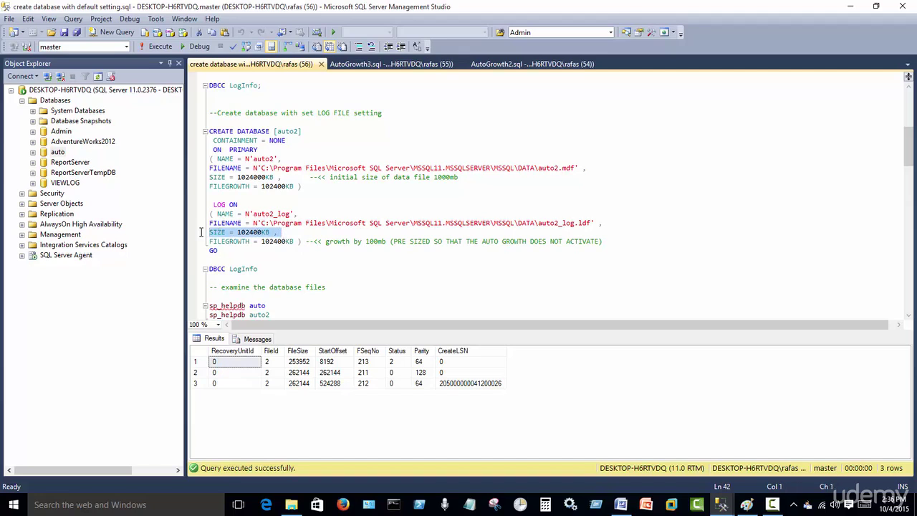
# Create the auto2 database by running its CREATE DATABASE block with a 1024000KB data file, 102400KB log file and 102400KB growth for both
pyautogui.click(365, 259)
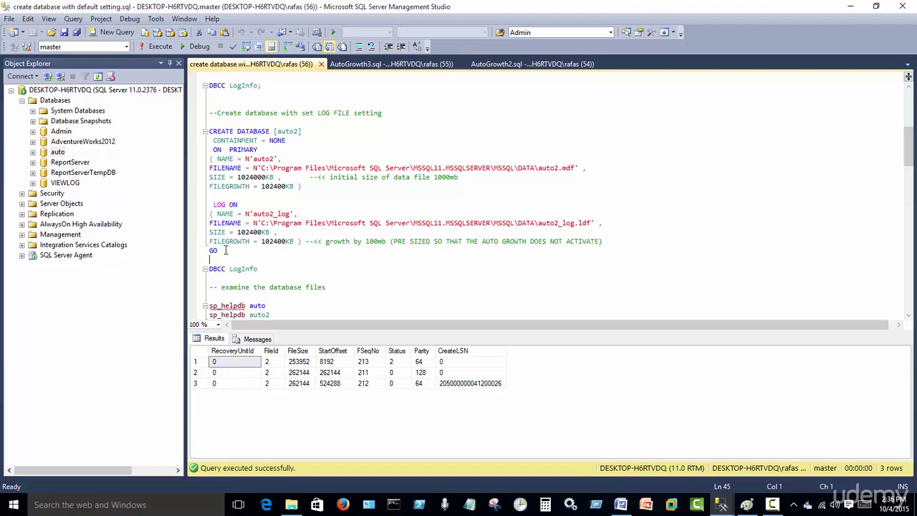
pyautogui.moveTo(225, 253); pyautogui.dragTo(195, 130)
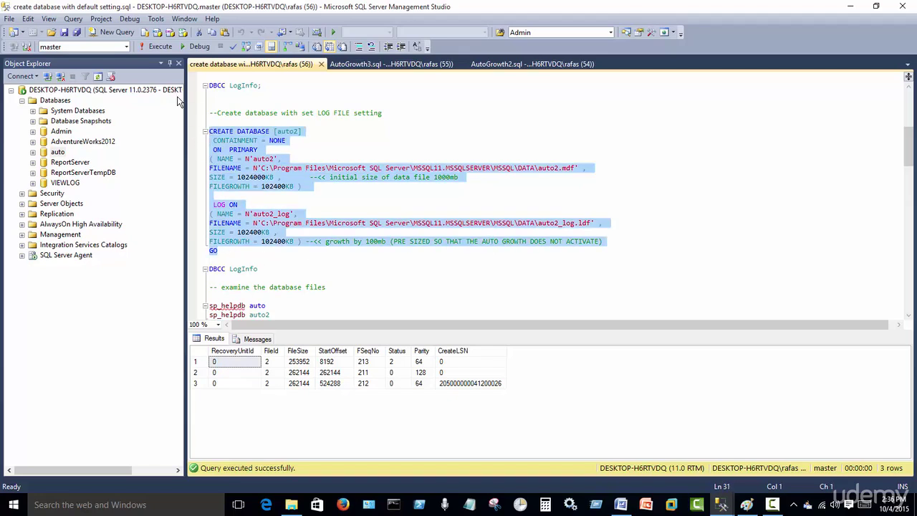
pyautogui.click(153, 47)
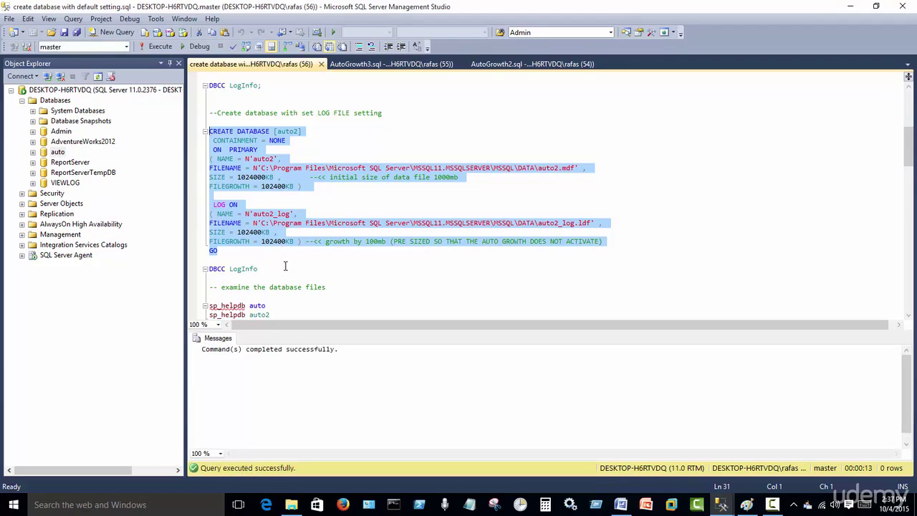
# Refresh the Databases list and open the Files page of the auto2 database's properties
pyautogui.click(57, 102)
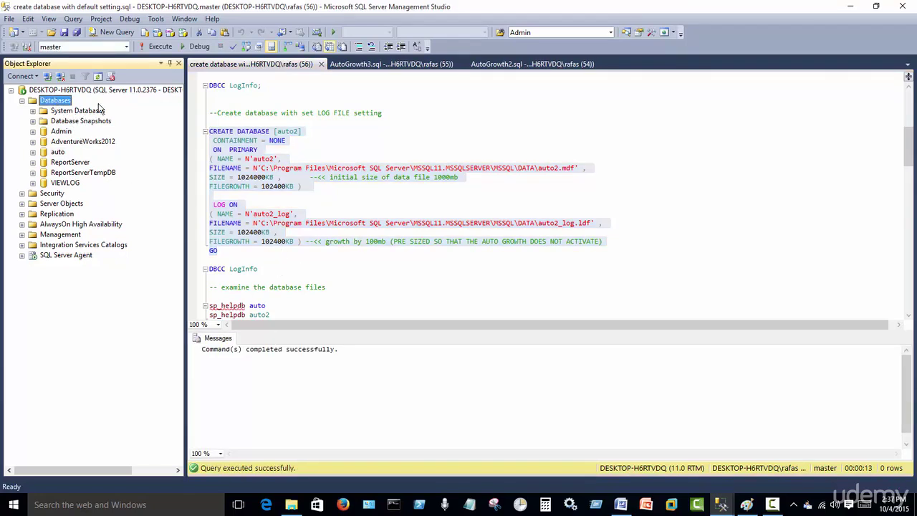
pyautogui.press('F5')
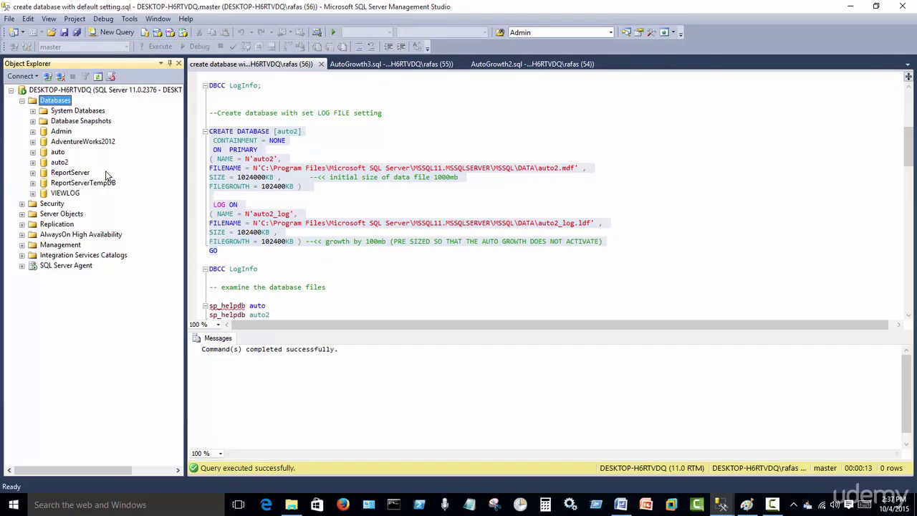
pyautogui.click(60, 164)
pyautogui.rightClick(62, 164)
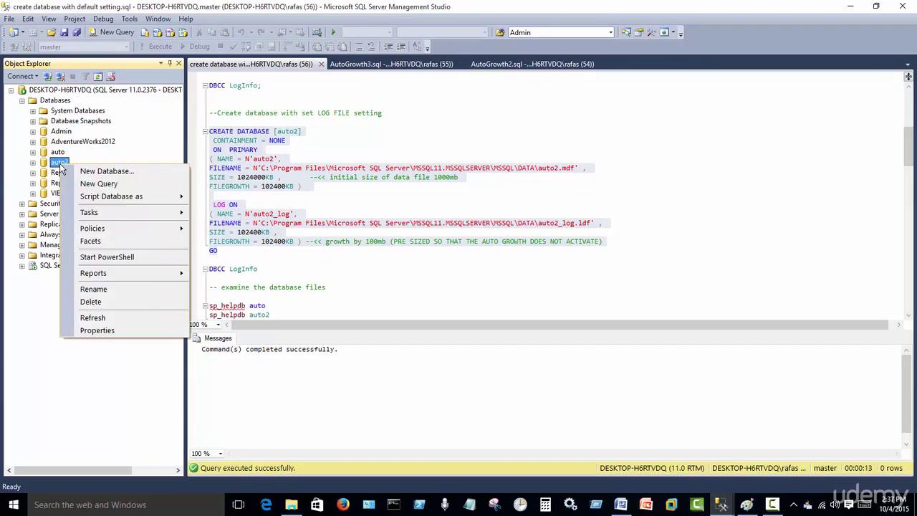
pyautogui.click(109, 333)
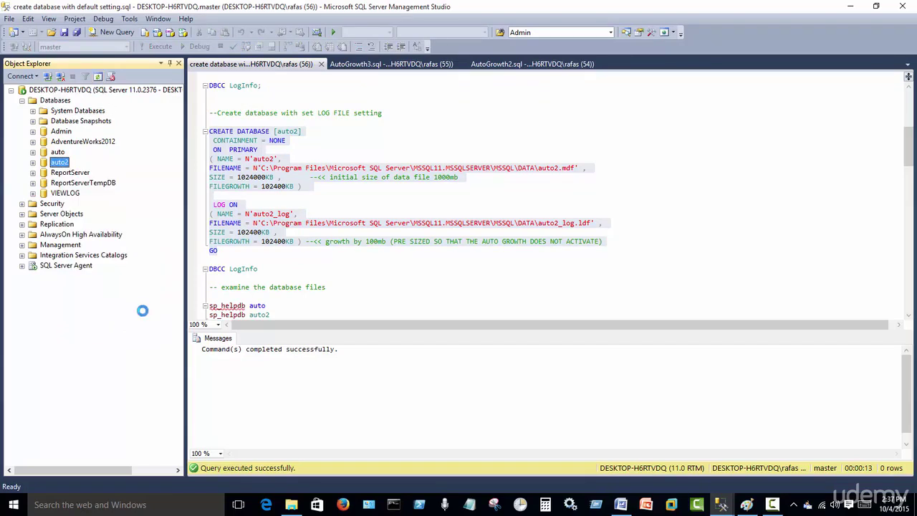
pyautogui.click(20, 38)
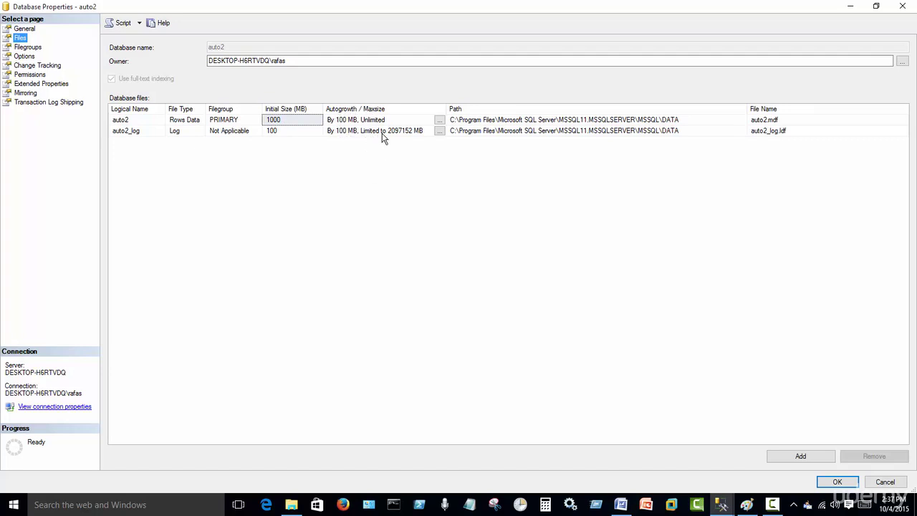
# Inspect the autogrowth settings of auto2's data file and log file, and close the database properties
pyautogui.click(439, 122)
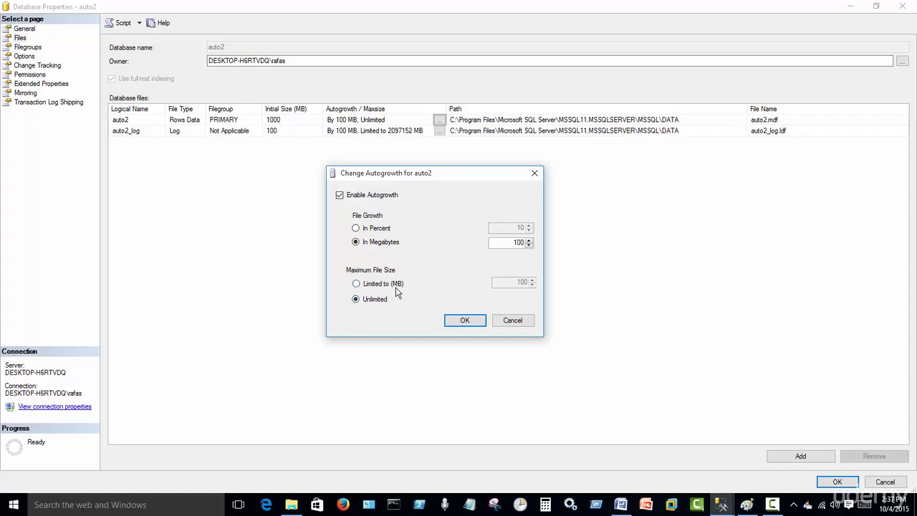
pyautogui.click(513, 320)
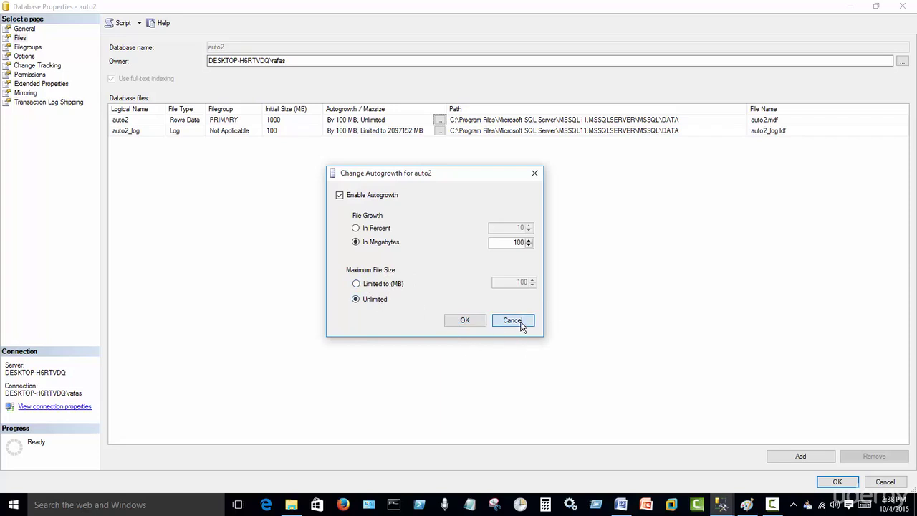
pyautogui.click(439, 131)
pyautogui.moveTo(183, 79); pyautogui.dragTo(445, 176)
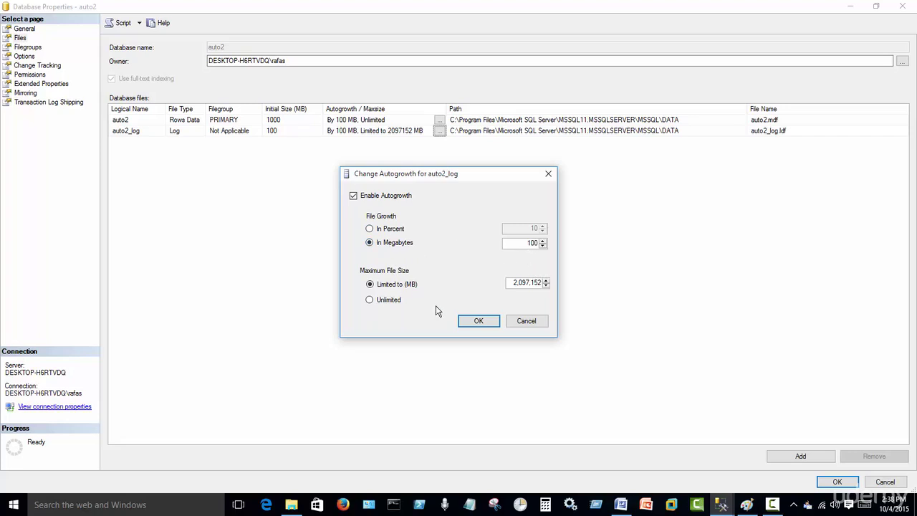
pyautogui.click(479, 322)
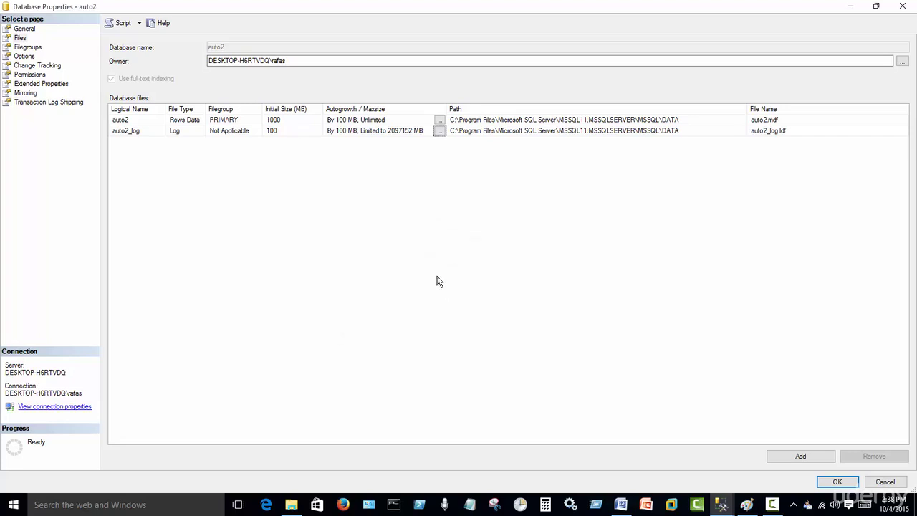
pyautogui.click(837, 482)
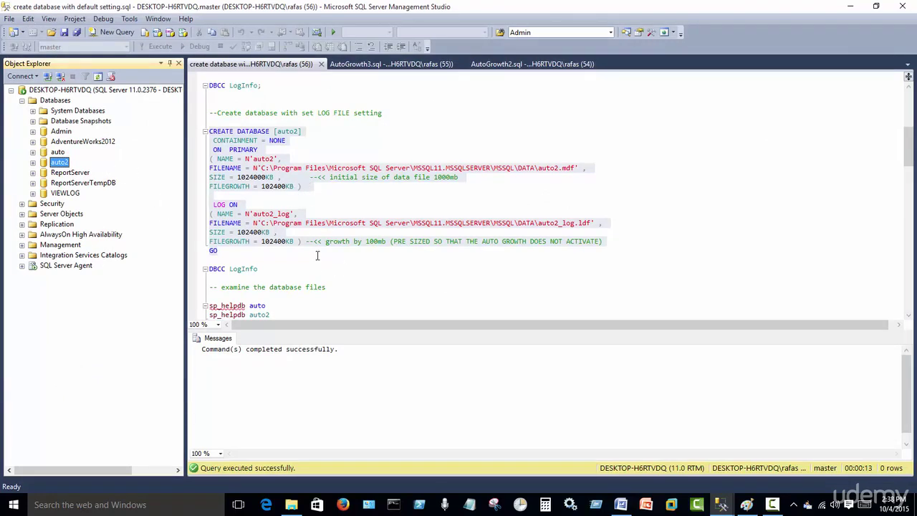
# Try to run the sp_helpdb statements for auto and auto2 together as one selection
pyautogui.click(273, 251)
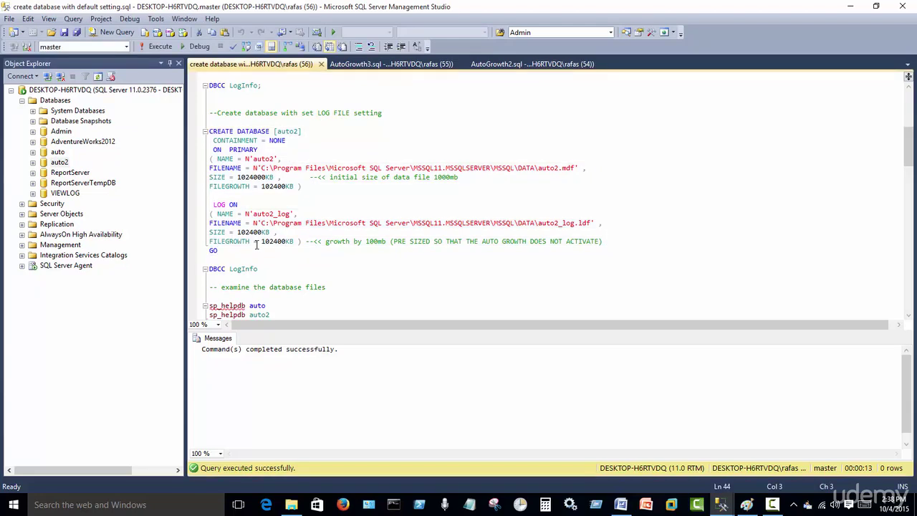
pyautogui.scroll(-3, 256, 246)
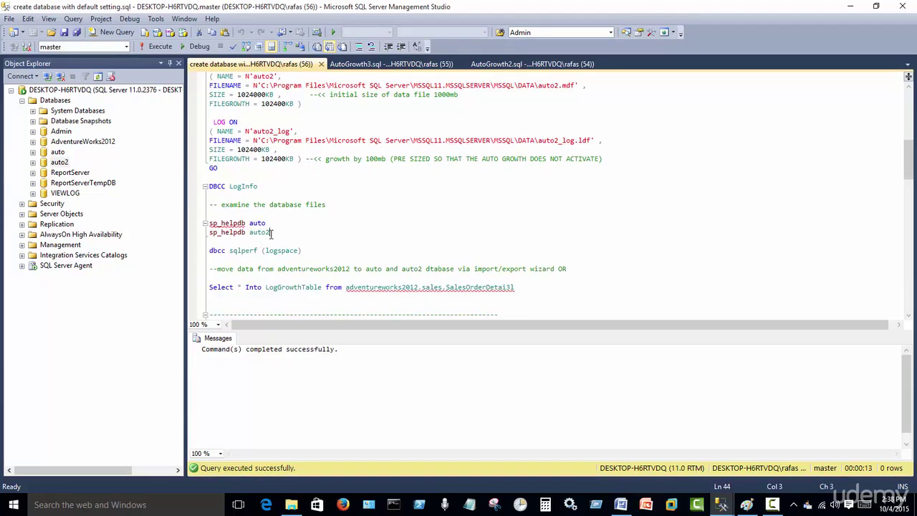
pyautogui.moveTo(272, 233); pyautogui.dragTo(184, 225)
pyautogui.click(152, 47)
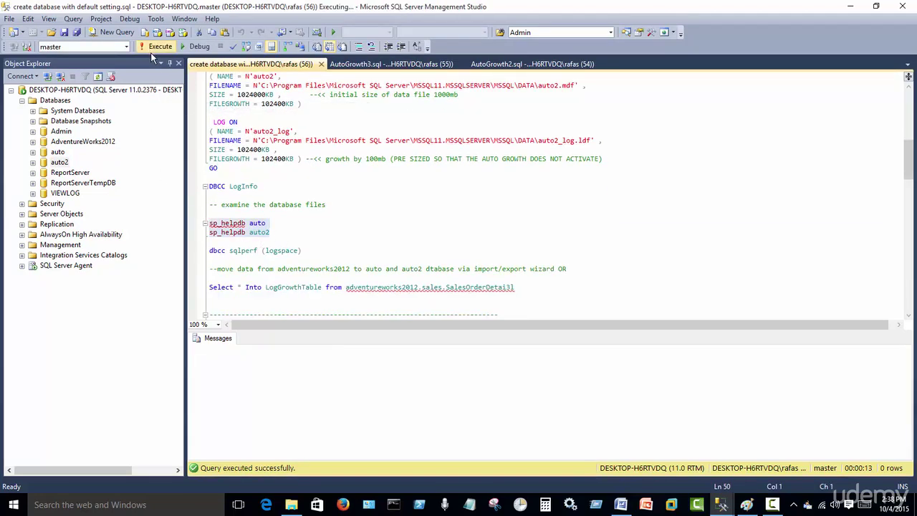
# Run only sp_helpdb auto and examine the size and growth values of its data and log files
pyautogui.click(275, 232)
pyautogui.moveTo(271, 225); pyautogui.dragTo(192, 229)
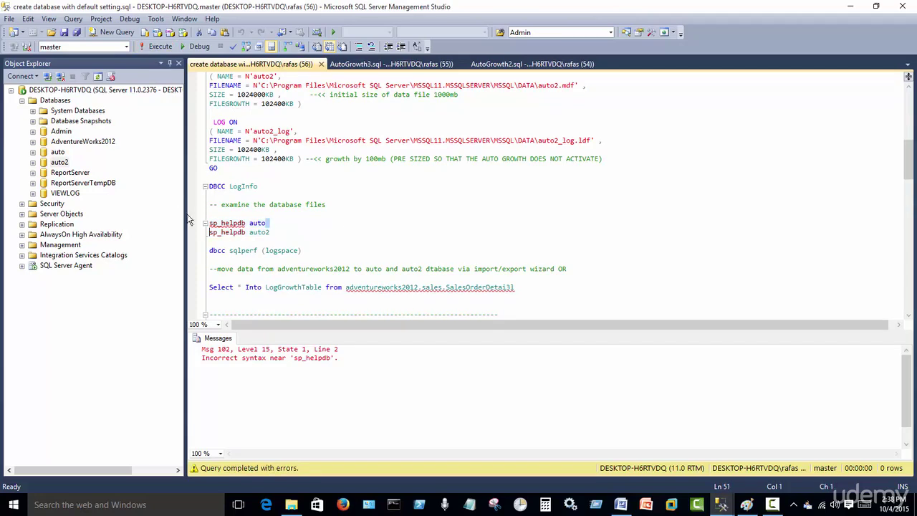
pyautogui.moveTo(272, 225); pyautogui.dragTo(193, 228)
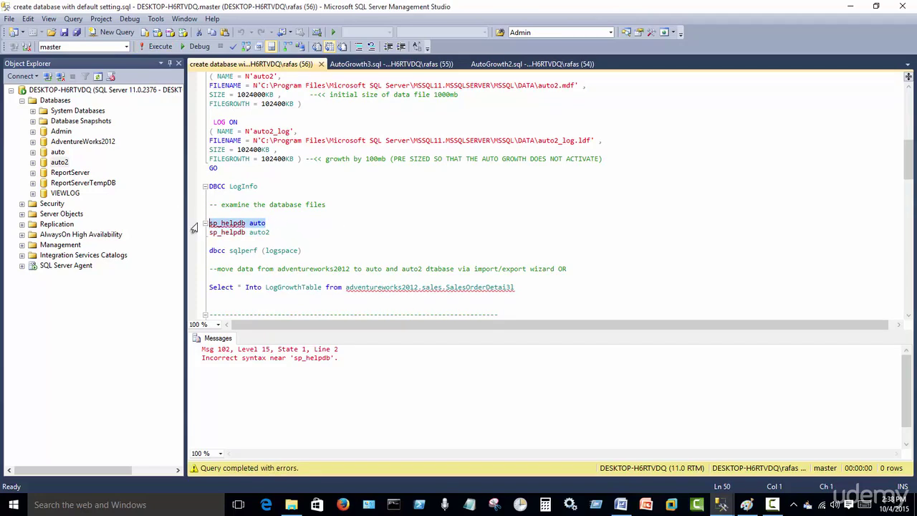
pyautogui.click(152, 48)
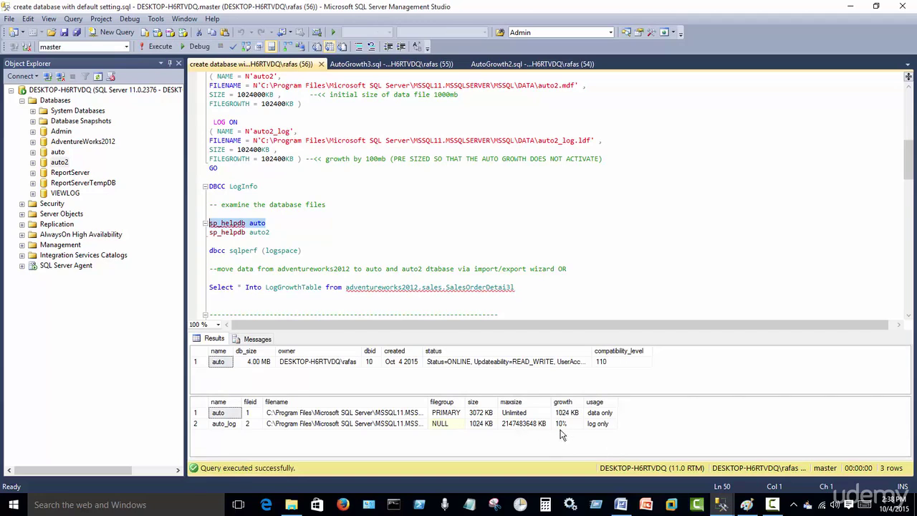
pyautogui.moveTo(569, 414); pyautogui.dragTo(562, 427)
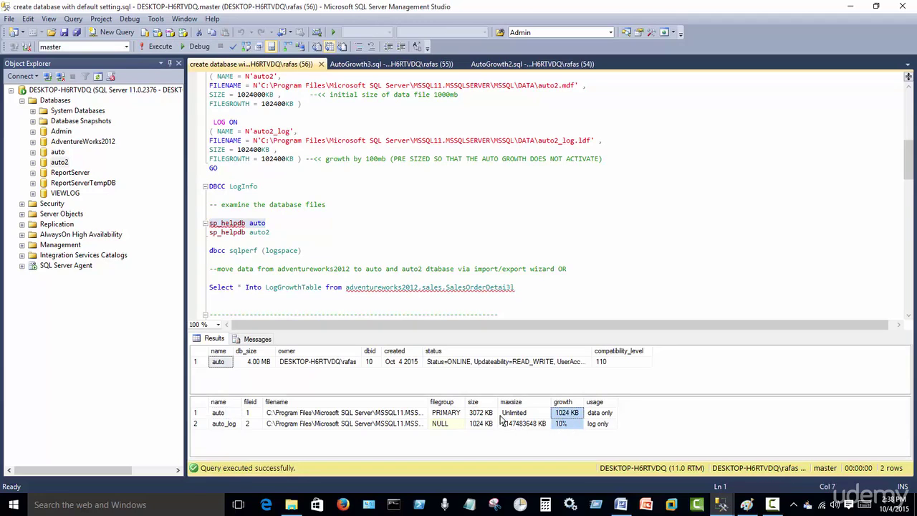
pyautogui.moveTo(483, 414)
pyautogui.mouseDown()
pyautogui.moveTo(493, 416)
pyautogui.moveTo(491, 428)
pyautogui.mouseUp()
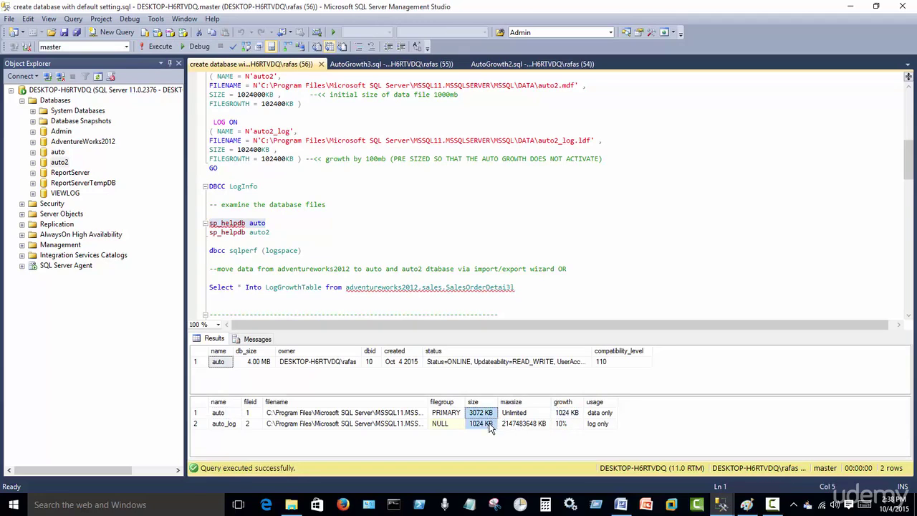
pyautogui.click(574, 416)
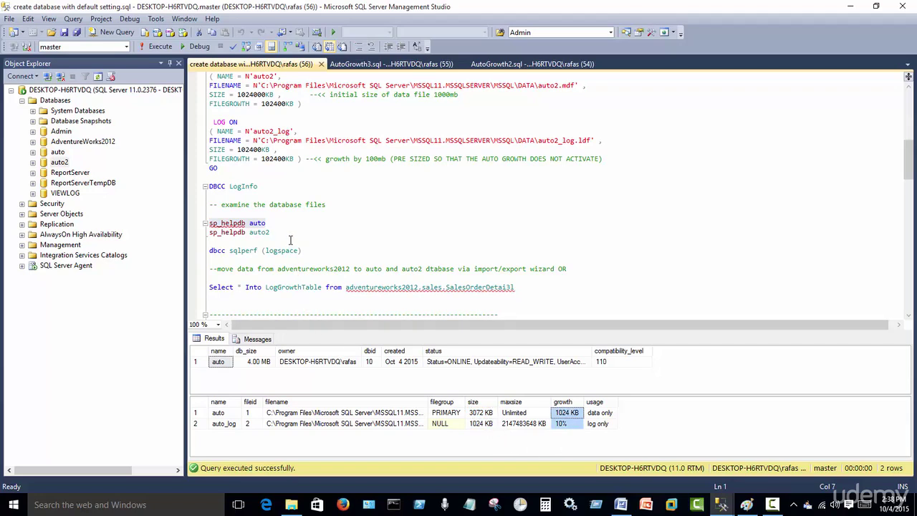
# Run only sp_helpdb auto2 and examine the size and growth values of its data and log files
pyautogui.click(239, 241)
pyautogui.hotkey('shift', 'Up')
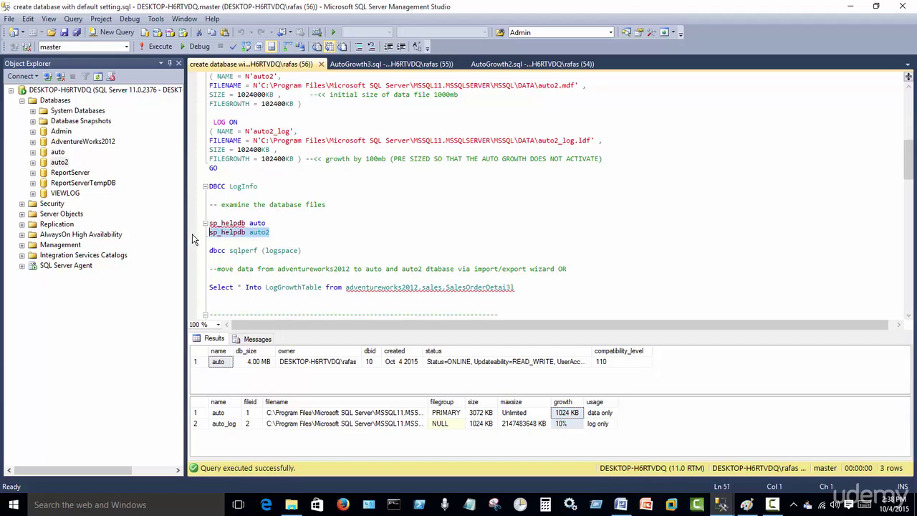
pyautogui.click(156, 45)
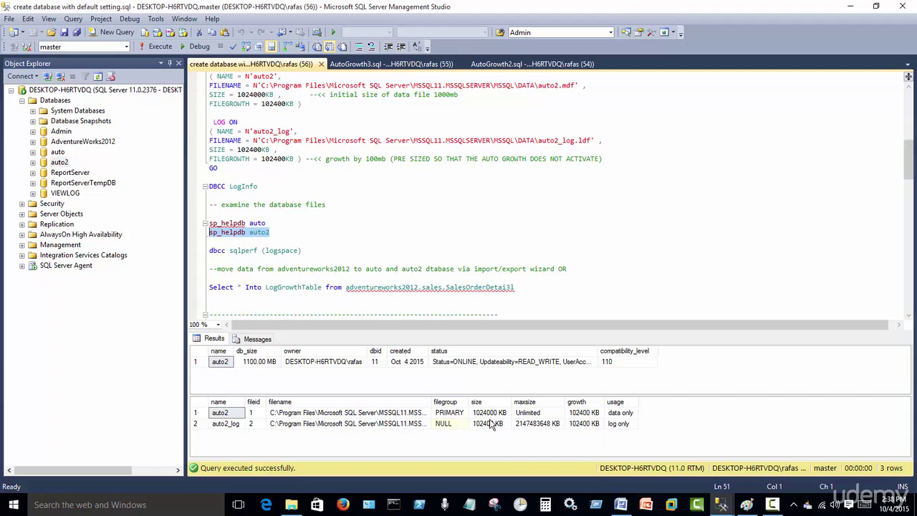
pyautogui.moveTo(489, 416); pyautogui.dragTo(488, 424)
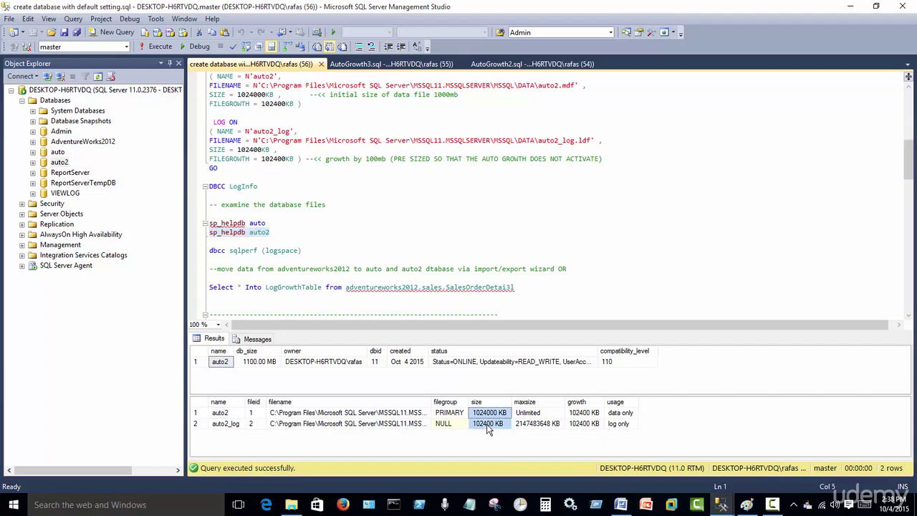
pyautogui.click(585, 416)
pyautogui.moveTo(585, 416); pyautogui.dragTo(585, 428)
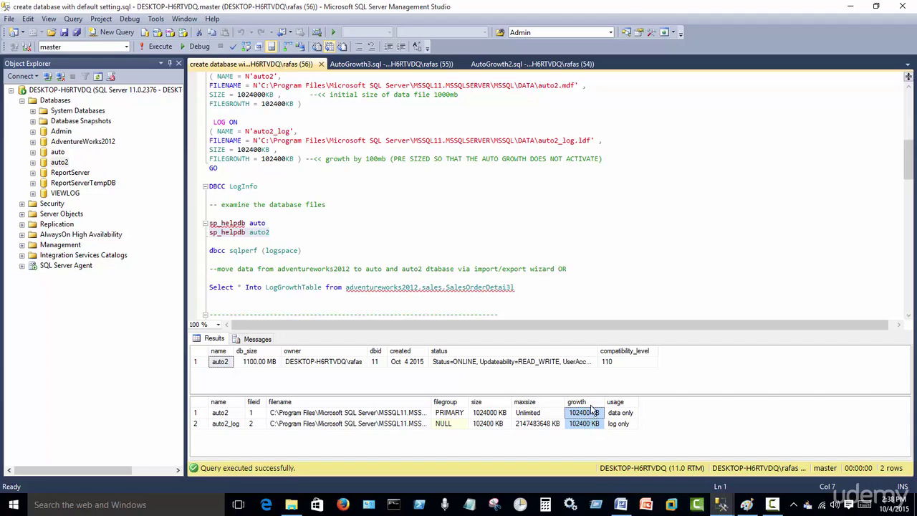
pyautogui.click(588, 429)
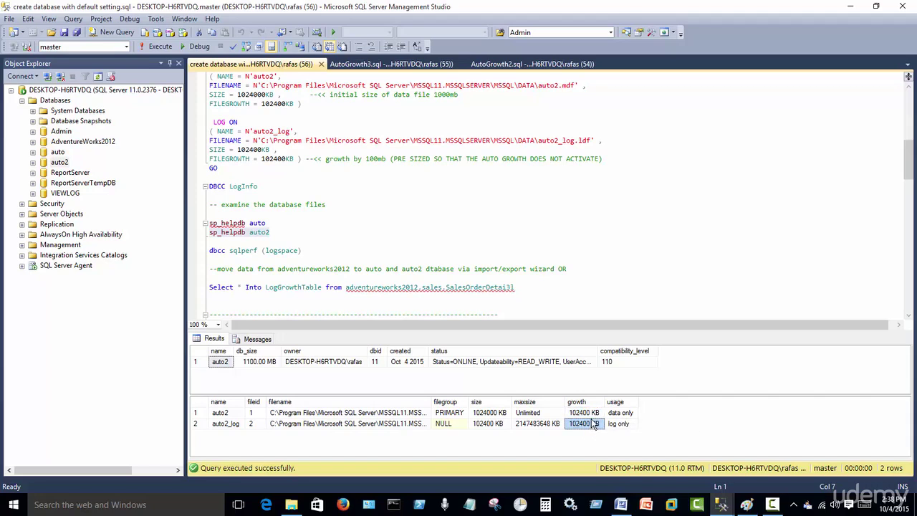
# Run only the dbcc sqlperf (logspace) statement and enlarge the results area to show every database
pyautogui.click(333, 253)
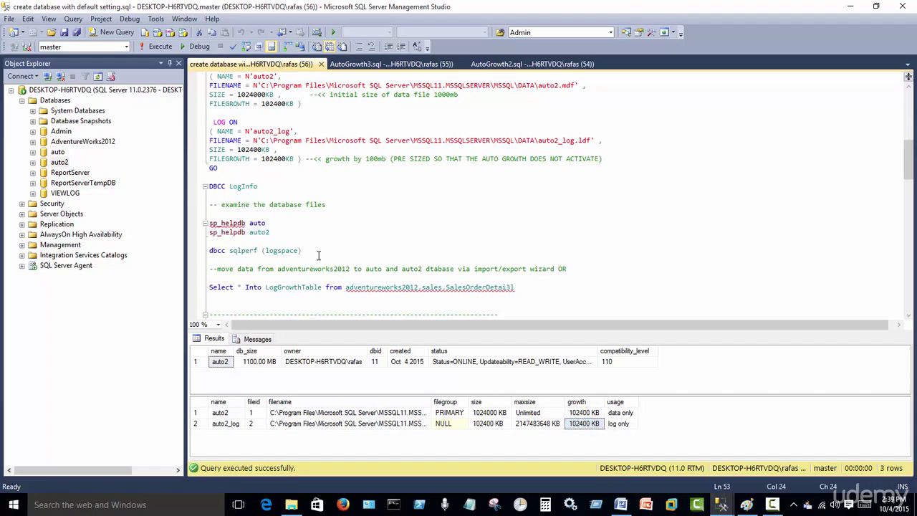
pyautogui.moveTo(319, 256); pyautogui.dragTo(194, 253)
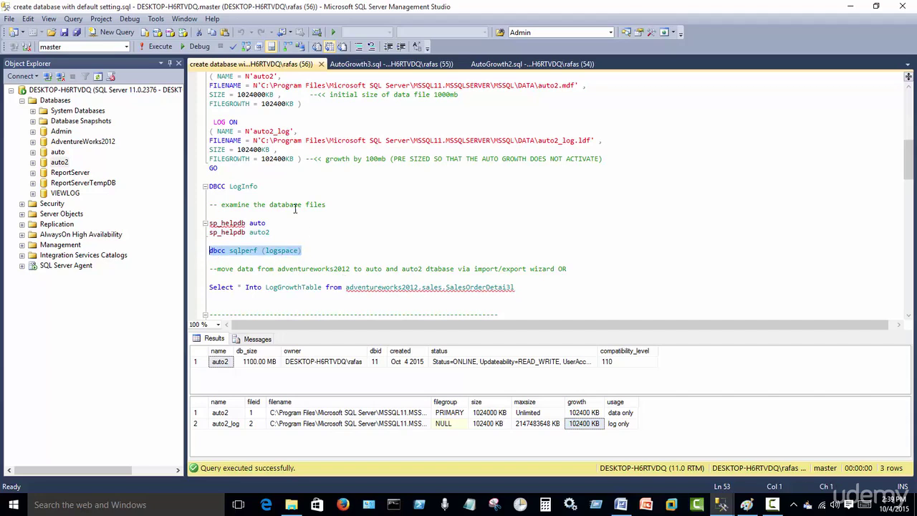
pyautogui.click(154, 47)
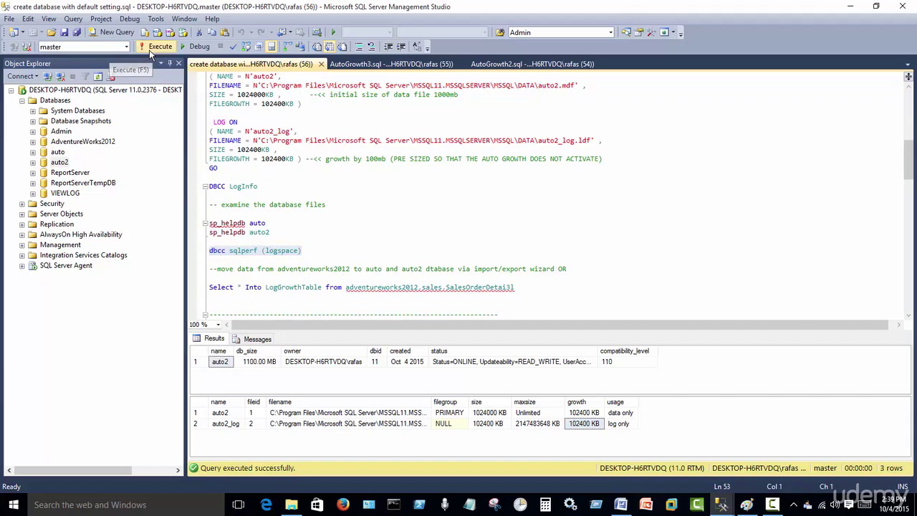
pyautogui.moveTo(438, 330); pyautogui.dragTo(359, 154)
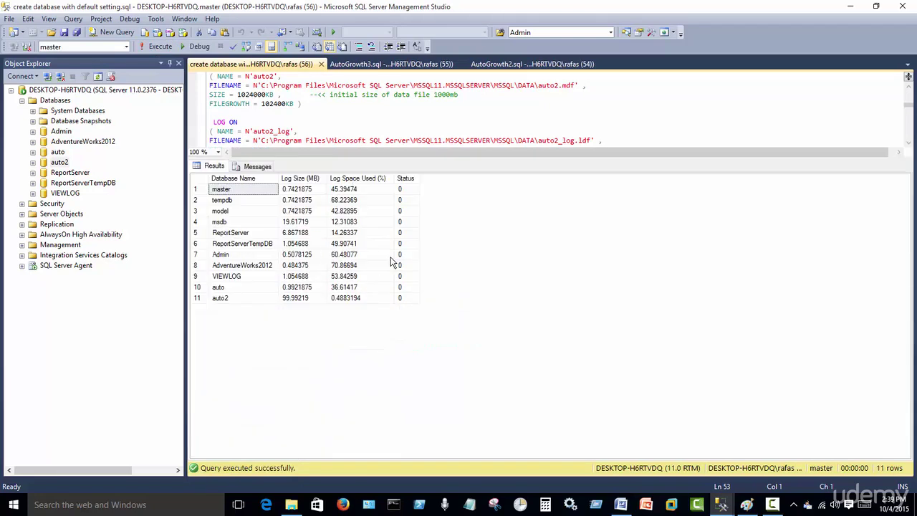
# Compare the log size and log space used percentage of the auto and auto2 databases
pyautogui.click(298, 287)
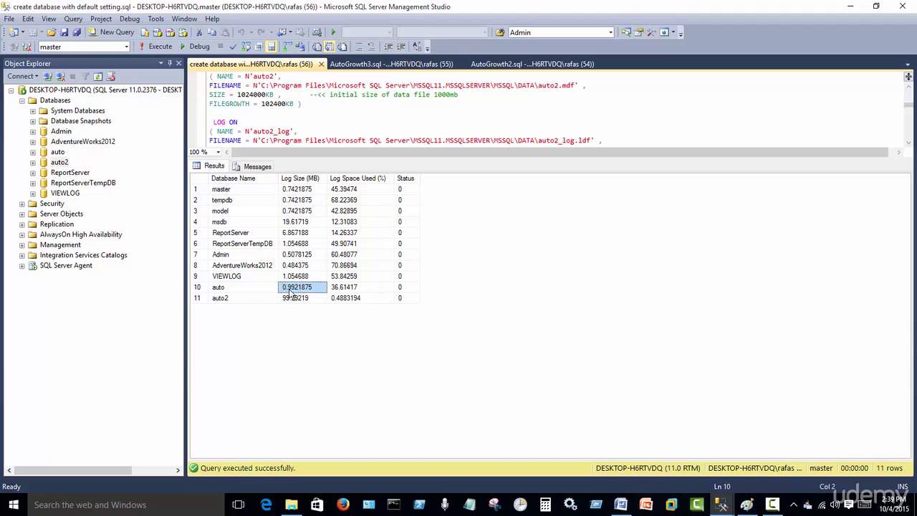
pyautogui.click(356, 288)
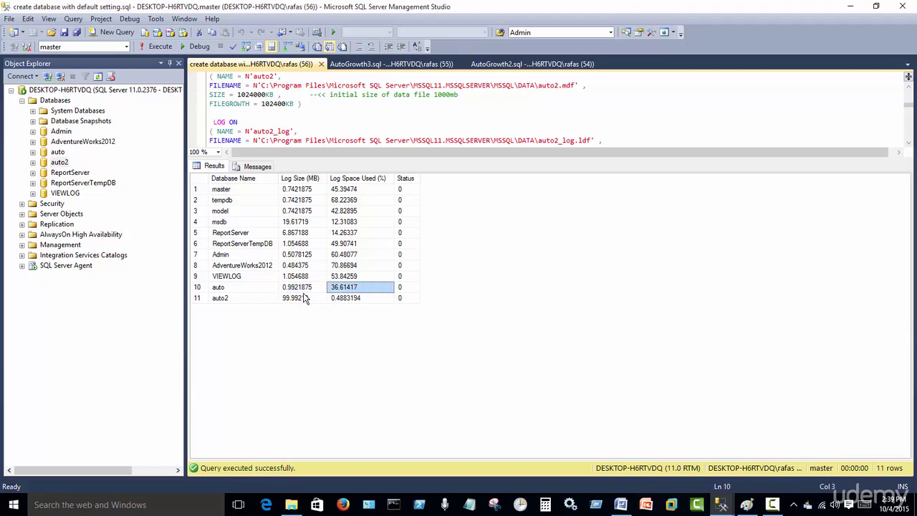
pyautogui.click(256, 299)
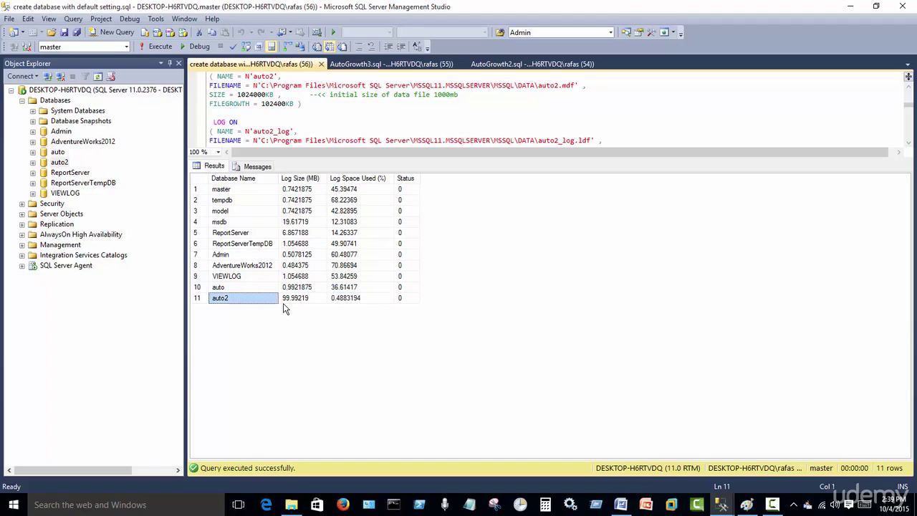
pyautogui.click(301, 300)
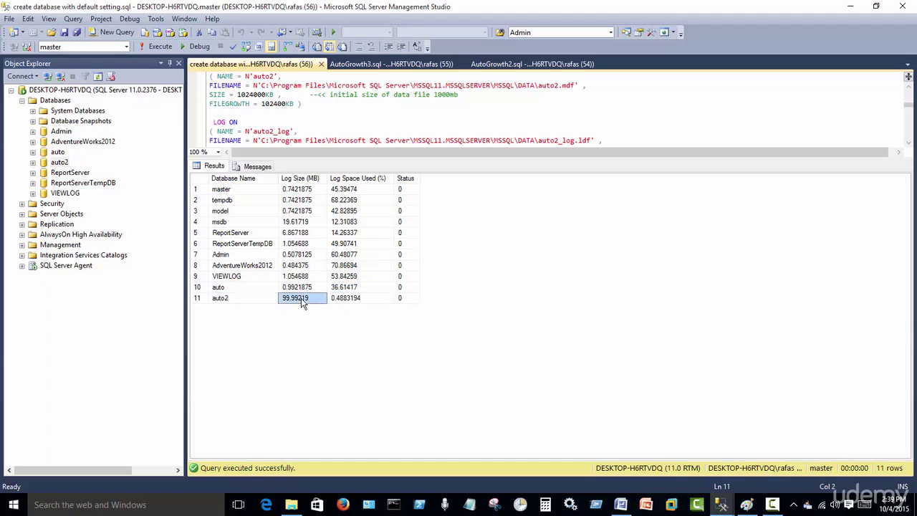
pyautogui.click(353, 302)
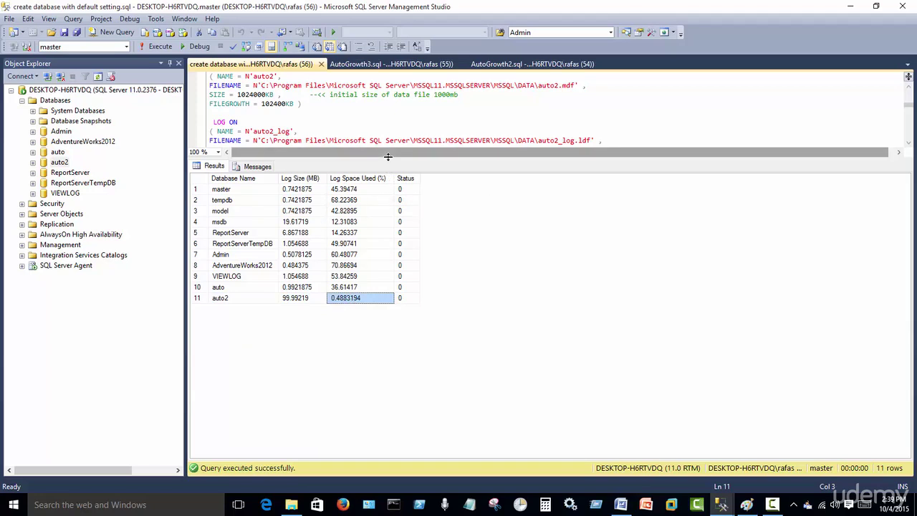
# Enlarge the script area and view the Select Into LogGrowthTable statement with the RESULTS comments below it
pyautogui.moveTo(388, 156); pyautogui.dragTo(407, 352)
pyautogui.click(385, 255)
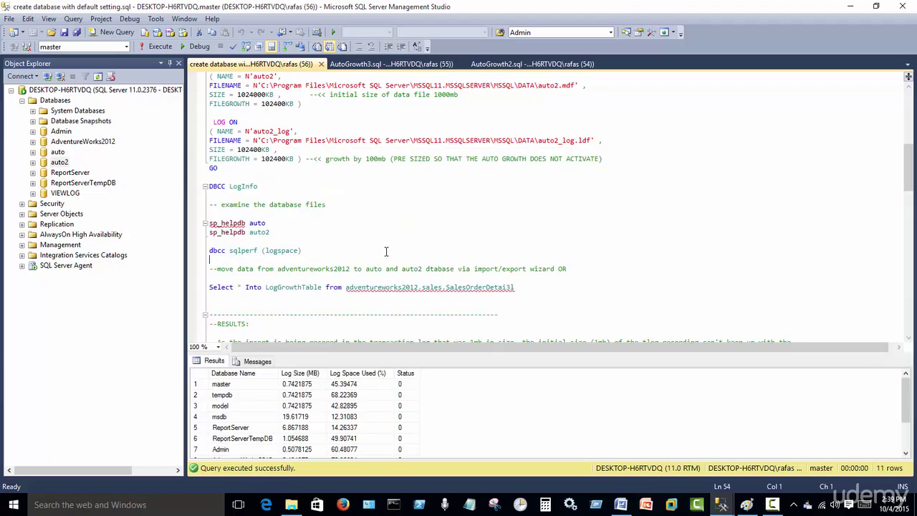
pyautogui.scroll(-5, 369, 213)
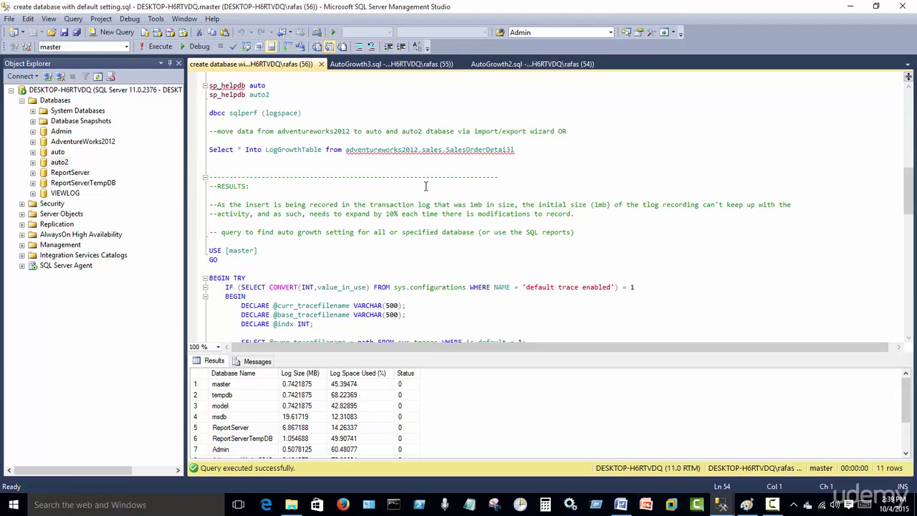
# Start an export from the AdventureWorks2012 database, keeping it as the data source with SQL Server Native Client 11.0 and Windows Authentication
pyautogui.scroll(5, 346, 178)
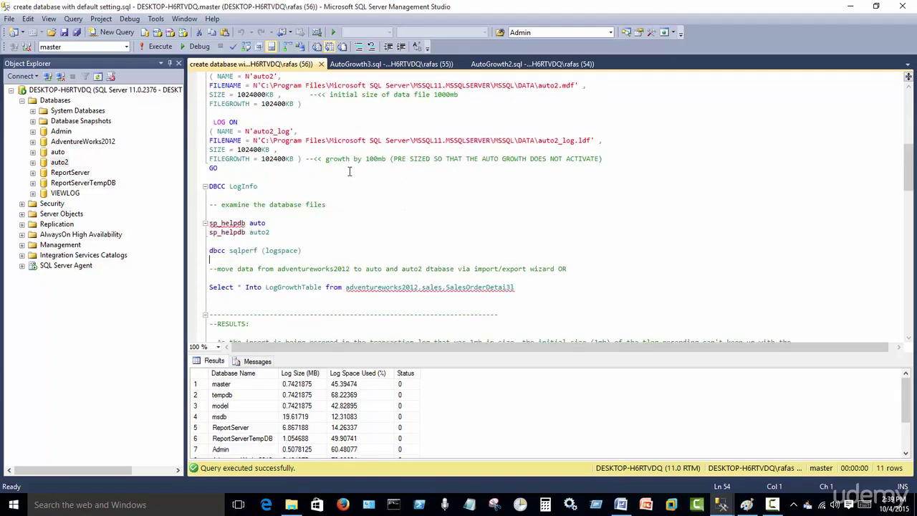
pyautogui.scroll(-3, 349, 171)
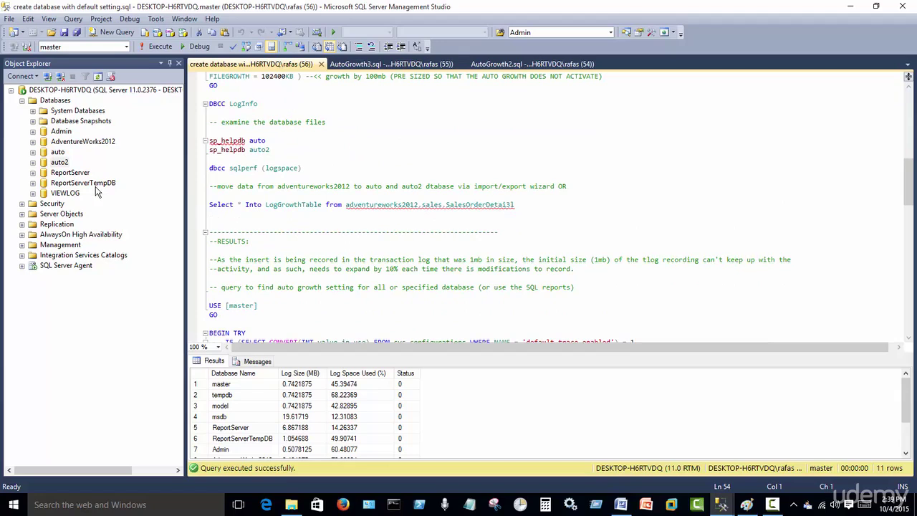
pyautogui.rightClick(61, 143)
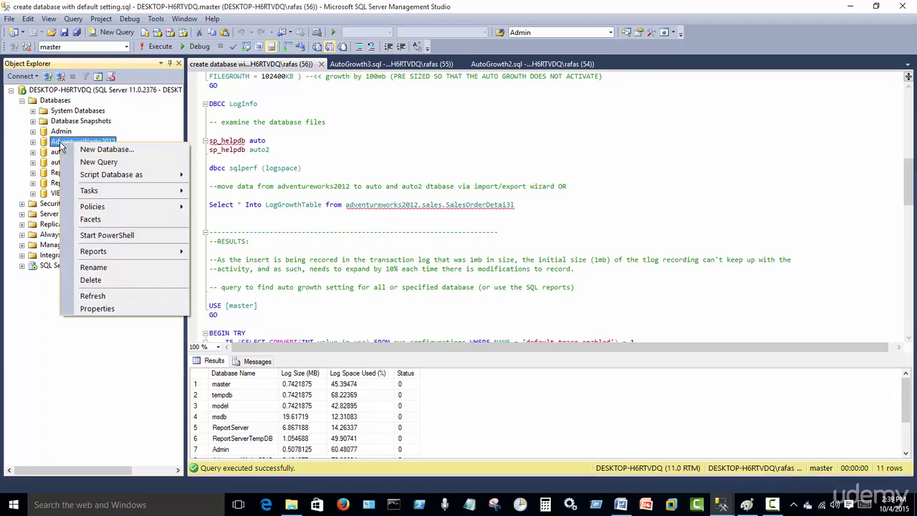
pyautogui.moveTo(153, 192)
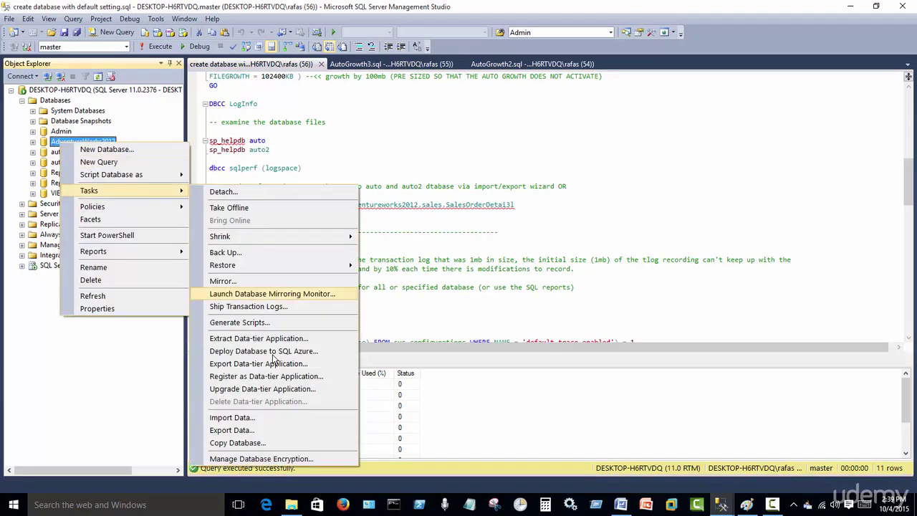
pyautogui.click(261, 431)
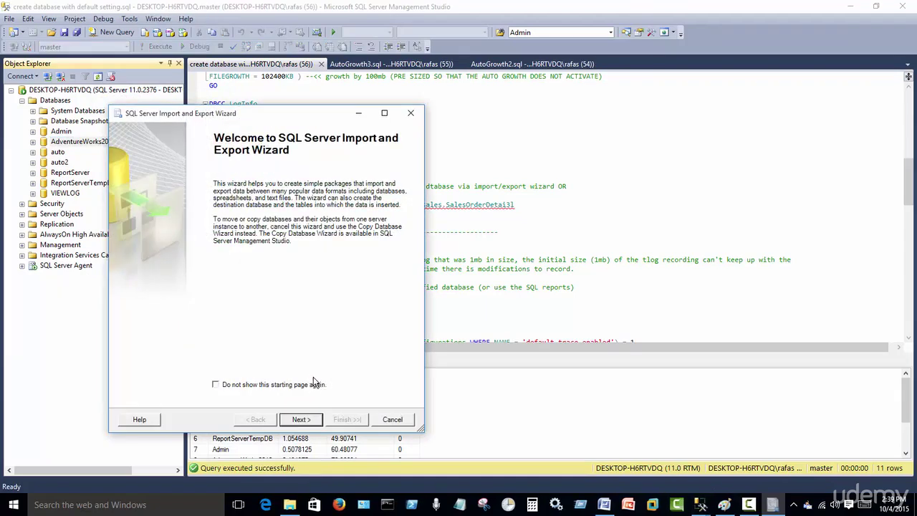
pyautogui.click(301, 420)
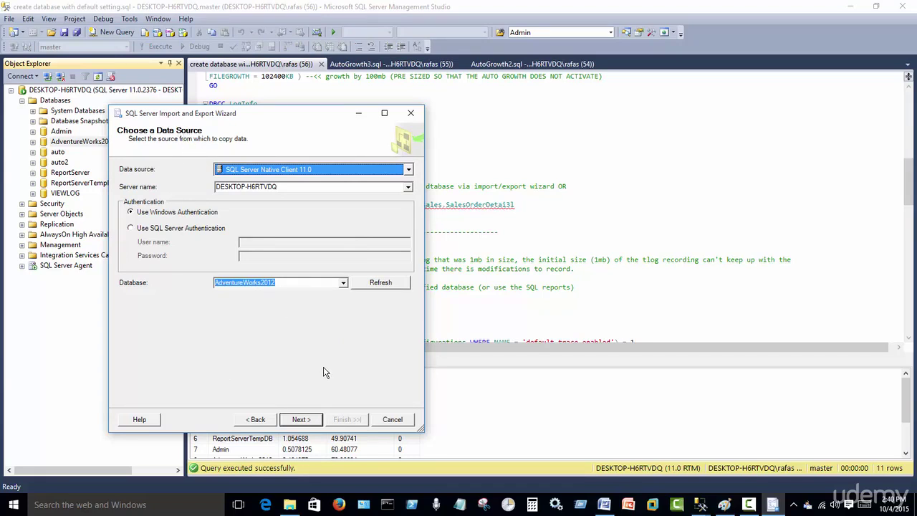
pyautogui.click(310, 424)
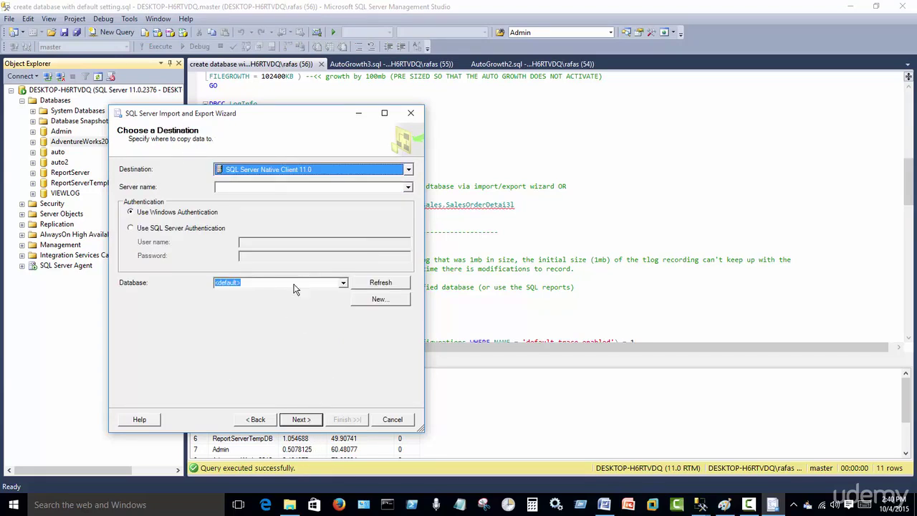
# Set the export destination to the local server "." and the auto database
pyautogui.click(238, 187)
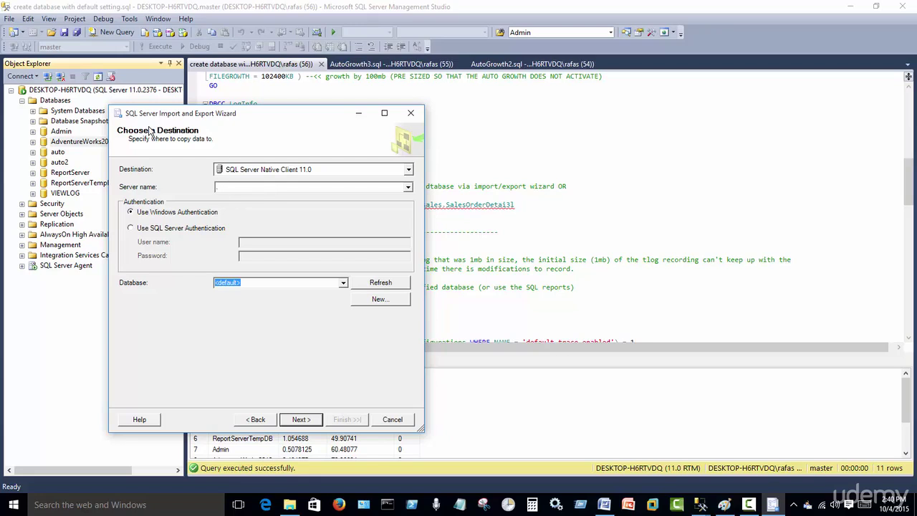
pyautogui.click(344, 284)
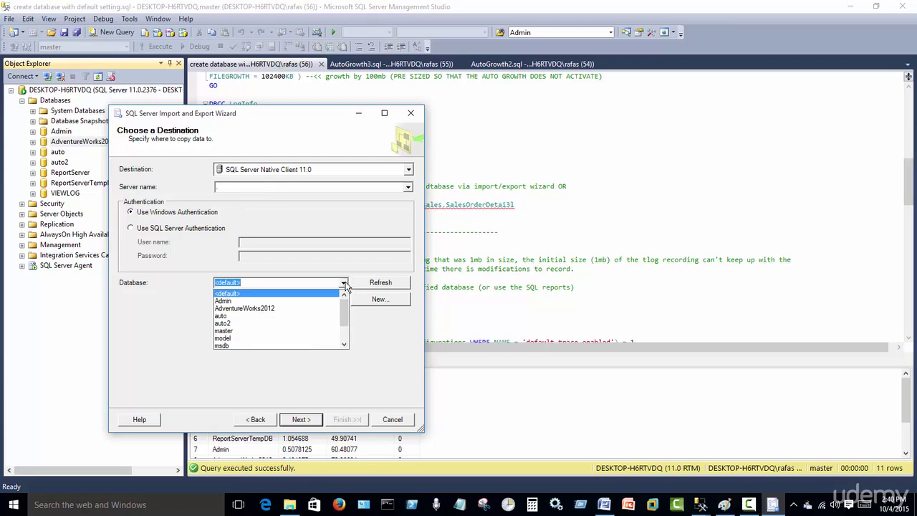
pyautogui.click(310, 319)
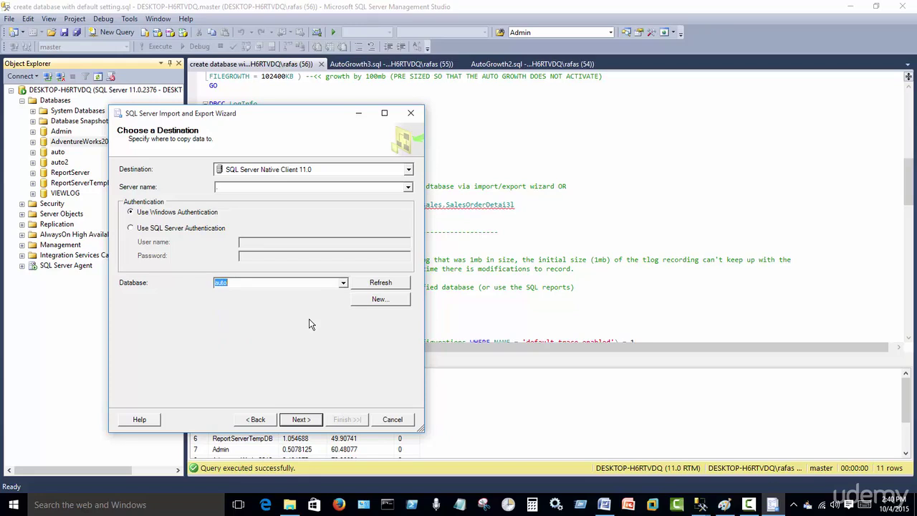
pyautogui.click(304, 421)
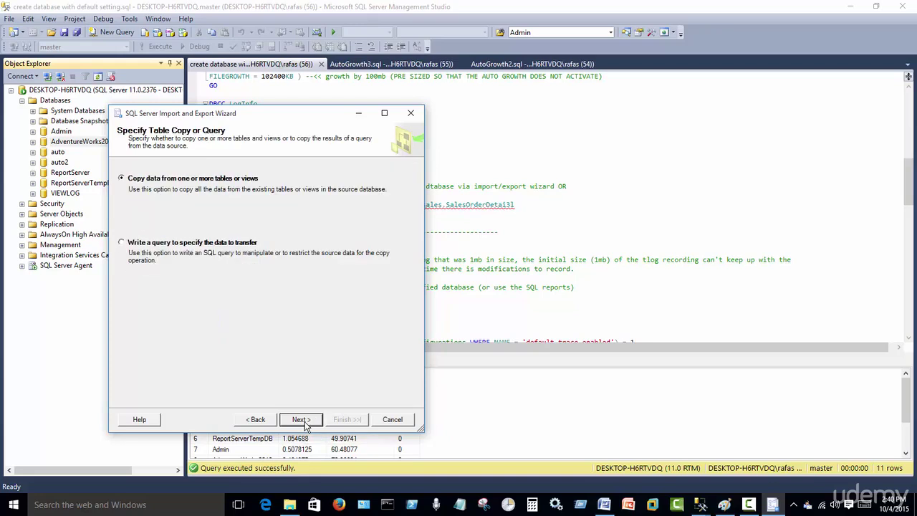
# Keep copying data from tables or views and select Sales.SalesOrderDetail as the source table
pyautogui.click(303, 421)
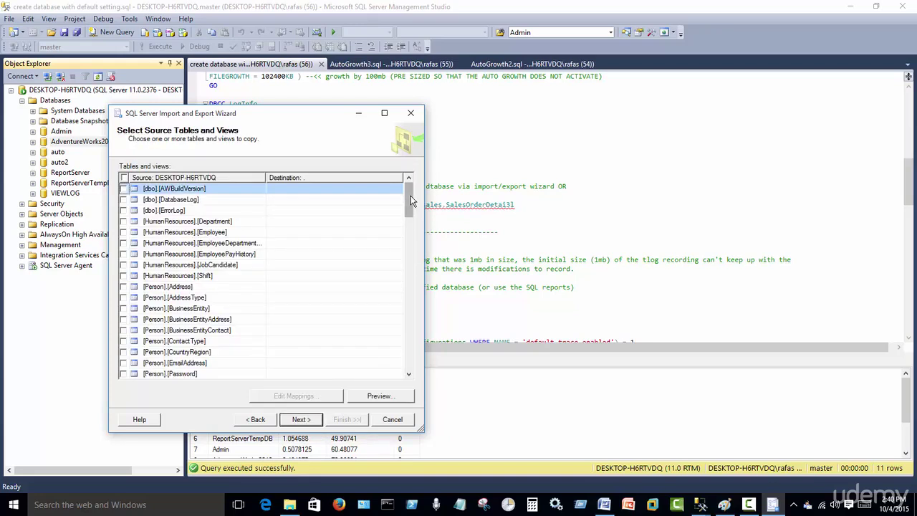
pyautogui.moveTo(412, 202); pyautogui.dragTo(414, 307)
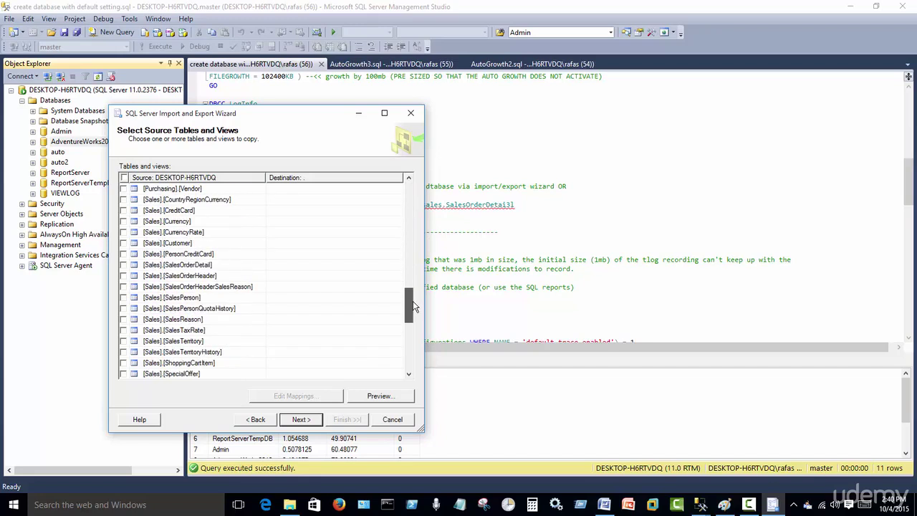
pyautogui.click(123, 265)
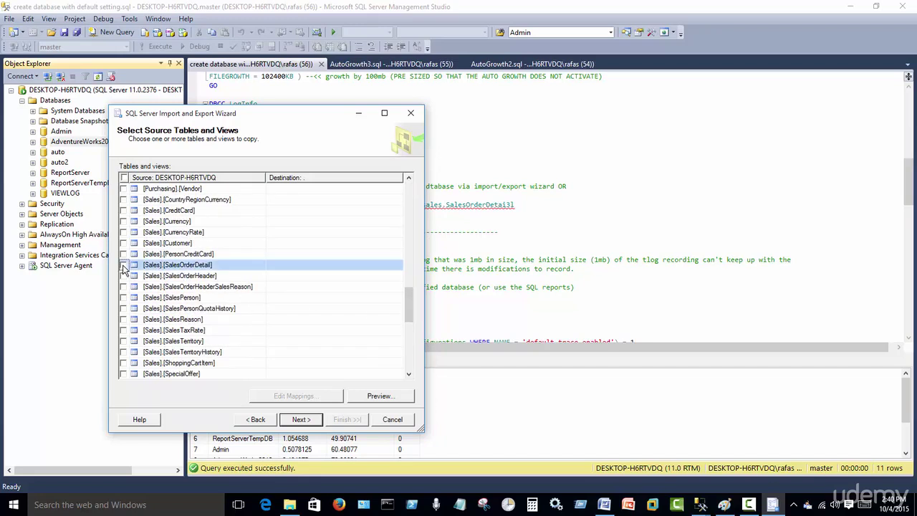
pyautogui.click(122, 265)
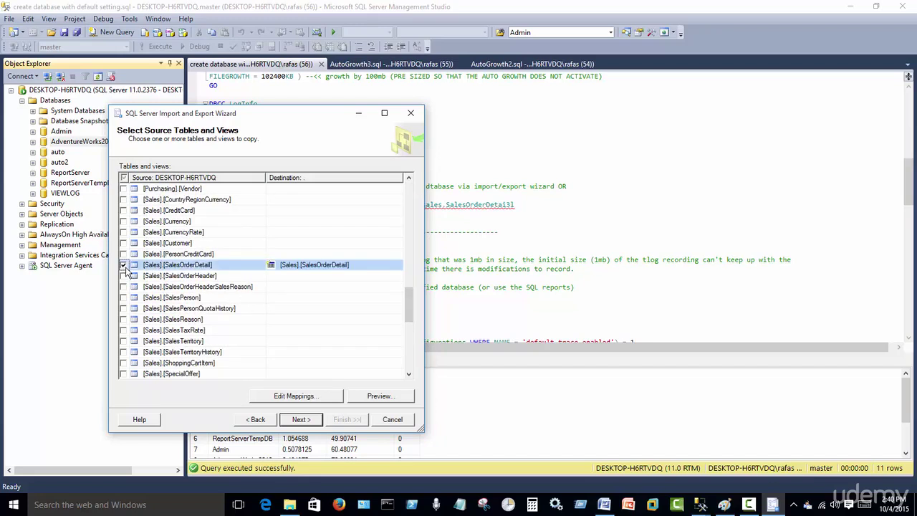
# Run the export to auto immediately without saving an SSIS package and close the wizard once it completes
pyautogui.click(301, 420)
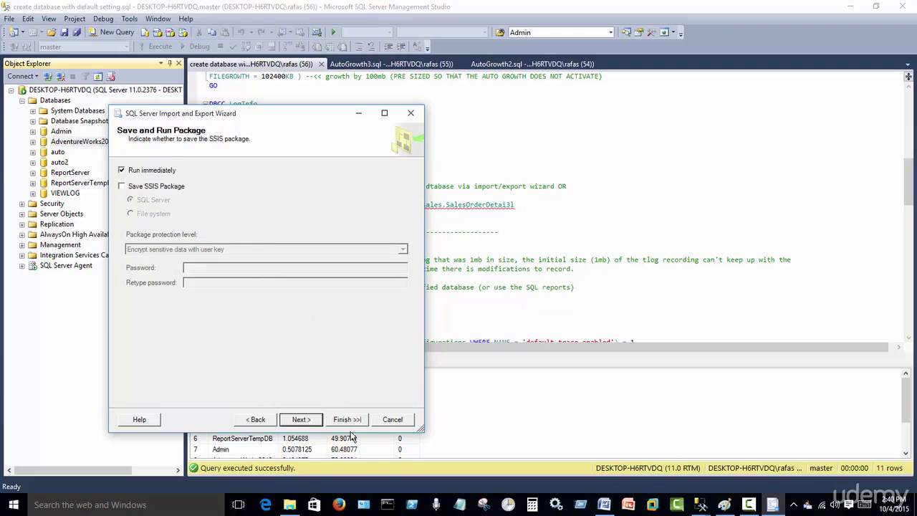
pyautogui.click(347, 421)
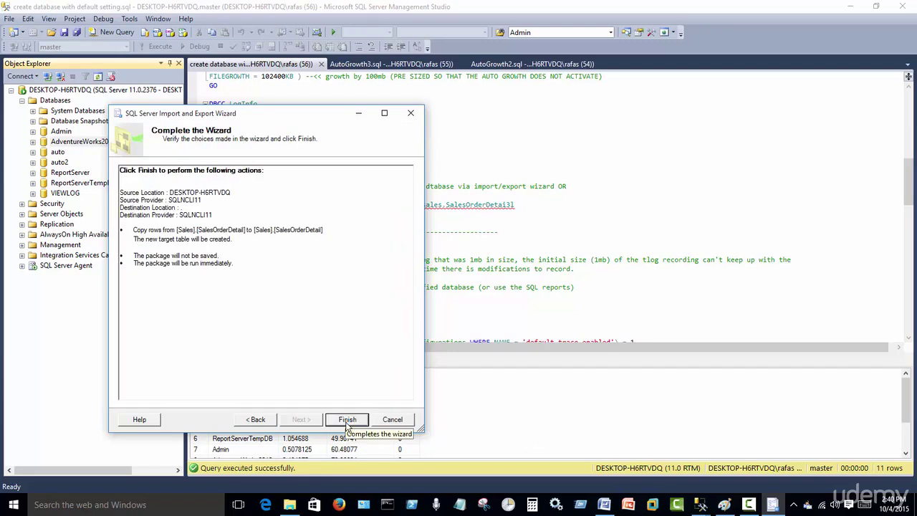
pyautogui.click(349, 422)
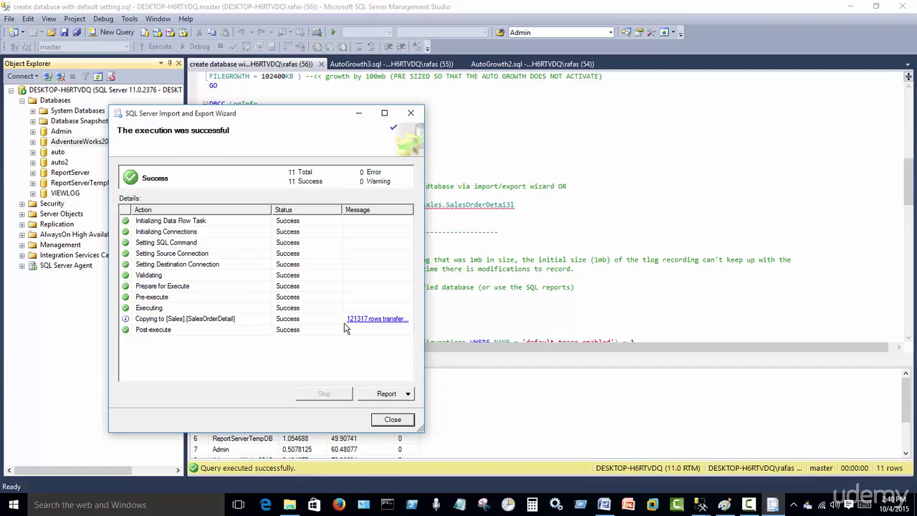
pyautogui.click(393, 419)
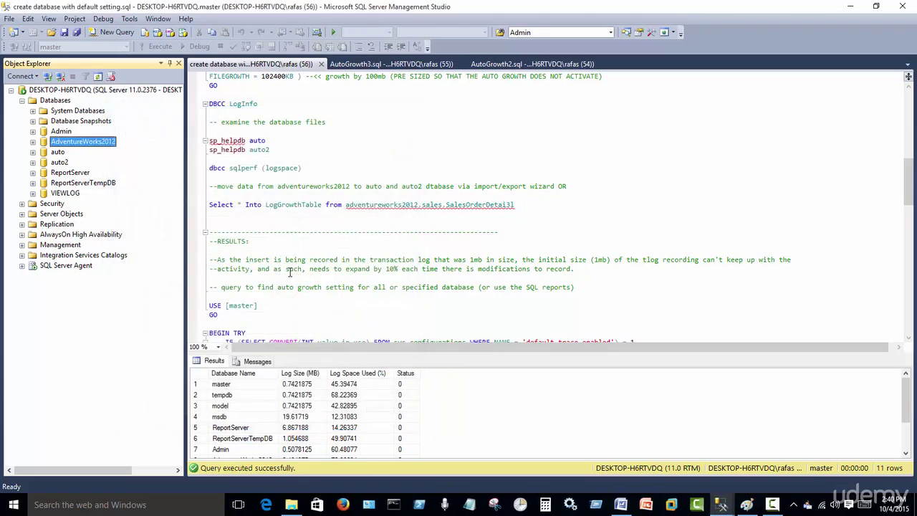
# Start a second export from AdventureWorks2012, keeping it as the data source with the default connection settings
pyautogui.click(59, 163)
pyautogui.rightClick(81, 143)
pyautogui.moveTo(192, 194)
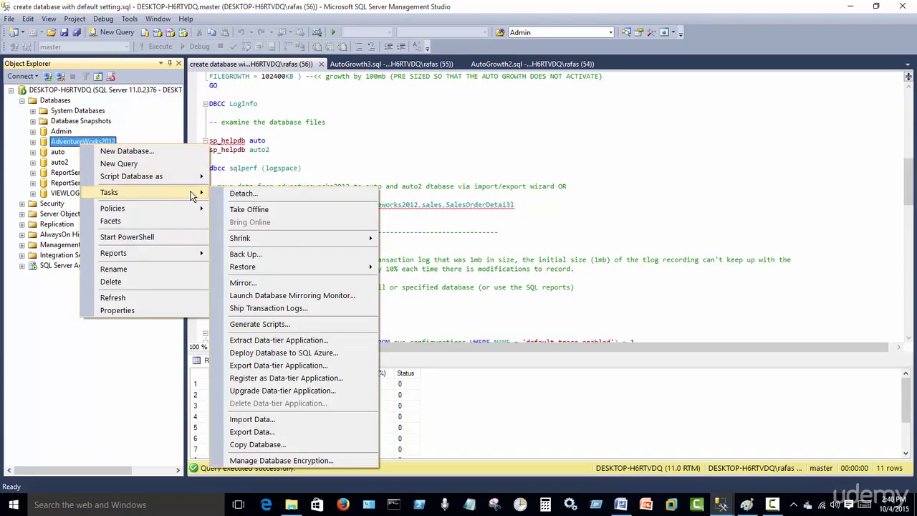
pyautogui.click(300, 432)
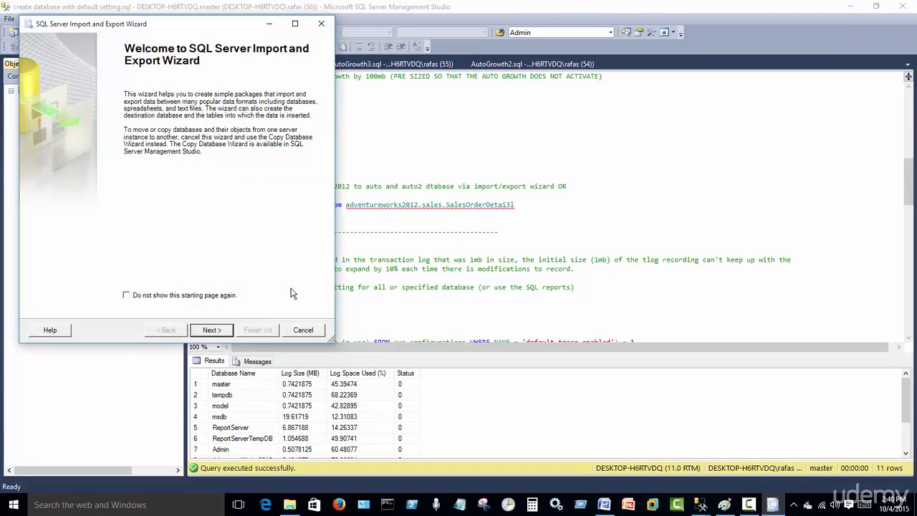
pyautogui.click(211, 330)
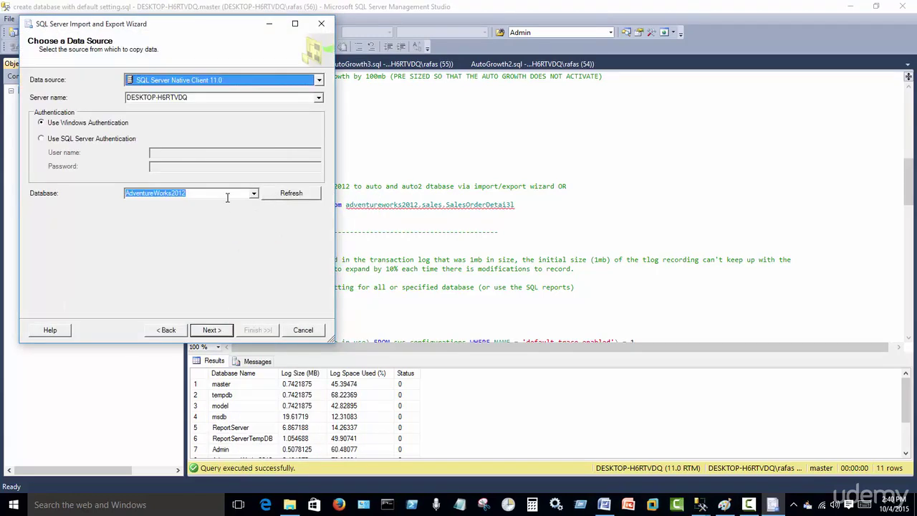
pyautogui.click(219, 331)
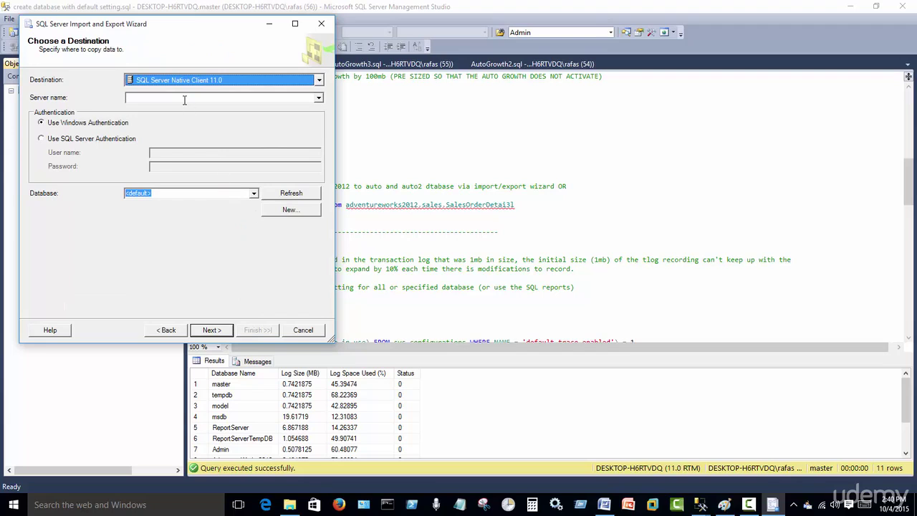
# Set the second export's destination to the local server "." and the auto2 database
pyautogui.click(254, 193)
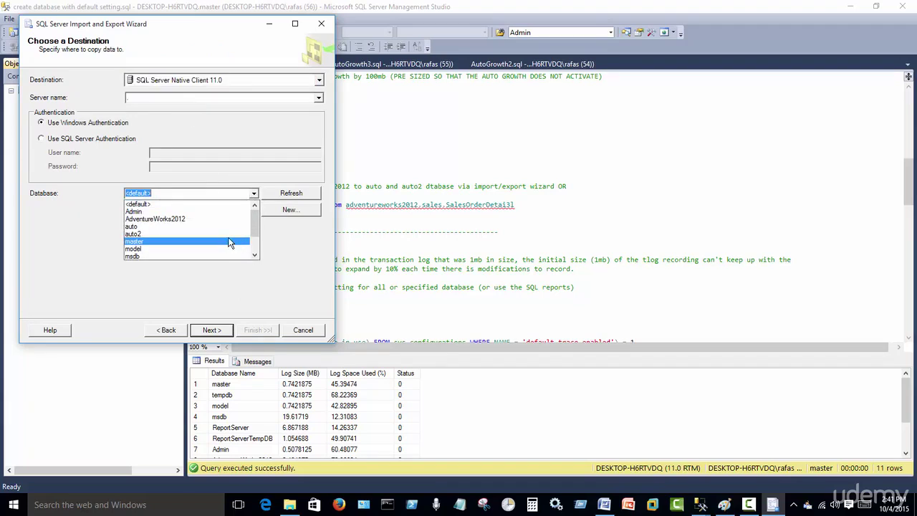
pyautogui.click(228, 235)
pyautogui.click(218, 332)
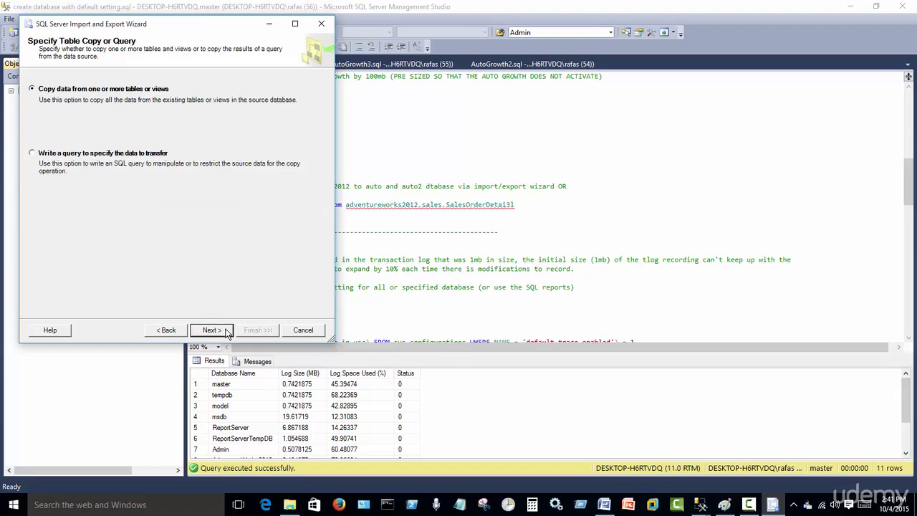
# Keep the table copy option and select Sales.SalesOrderDetail for copying to auto2
pyautogui.click(217, 333)
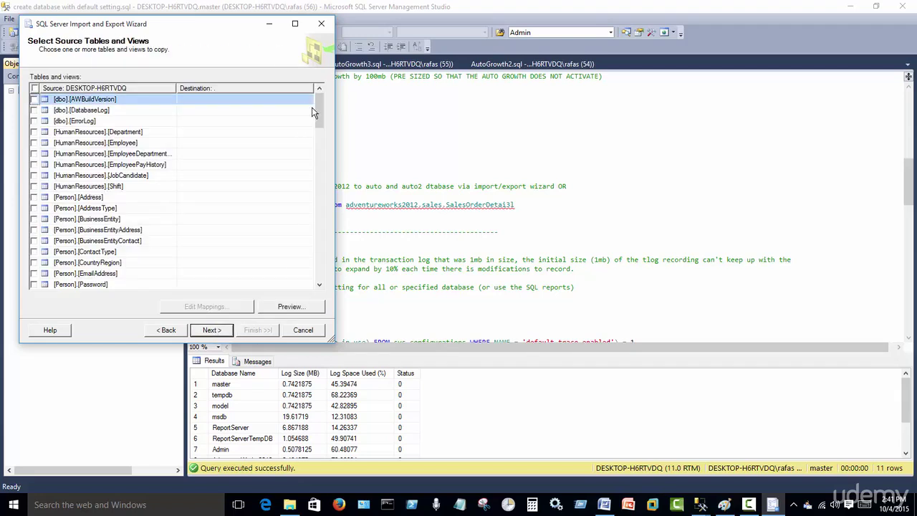
pyautogui.moveTo(318, 119); pyautogui.dragTo(312, 211)
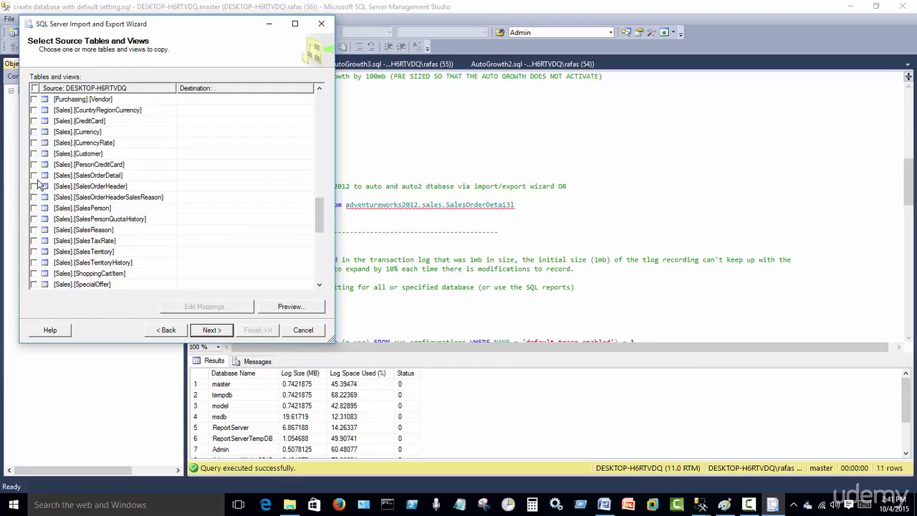
pyautogui.click(34, 175)
# Run the export to auto2 immediately and close the wizard once the transfer completes
pyautogui.click(222, 329)
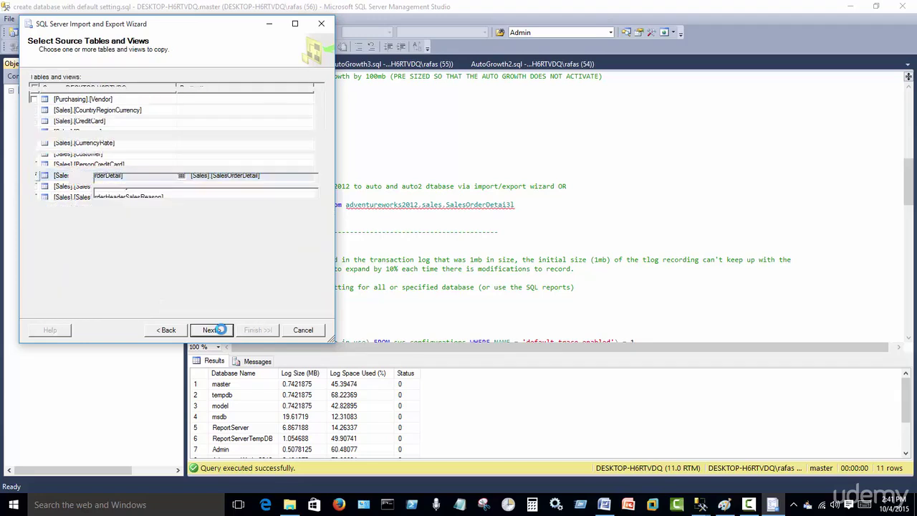
pyautogui.click(272, 334)
pyautogui.click(272, 334)
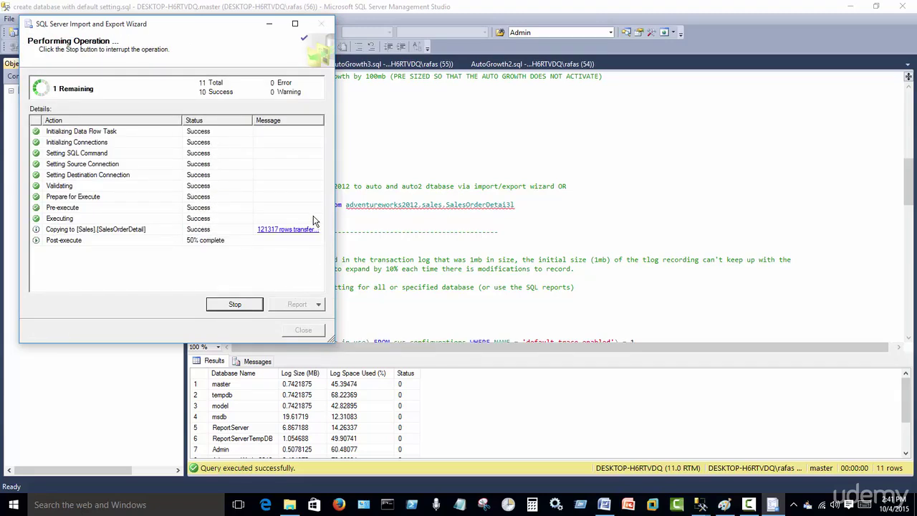
pyautogui.click(303, 330)
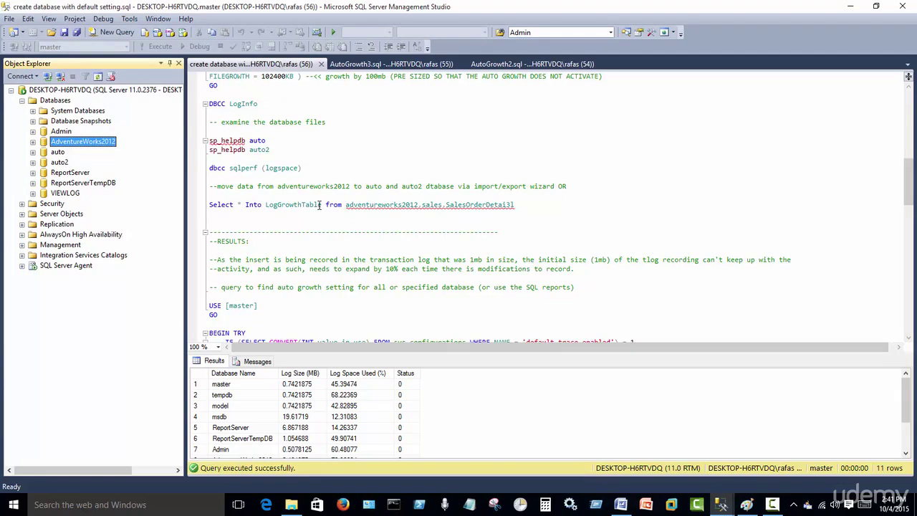
# Review the initial size and file growth settings in the CREATE DATABASE statements for auto and auto2
pyautogui.click(293, 231)
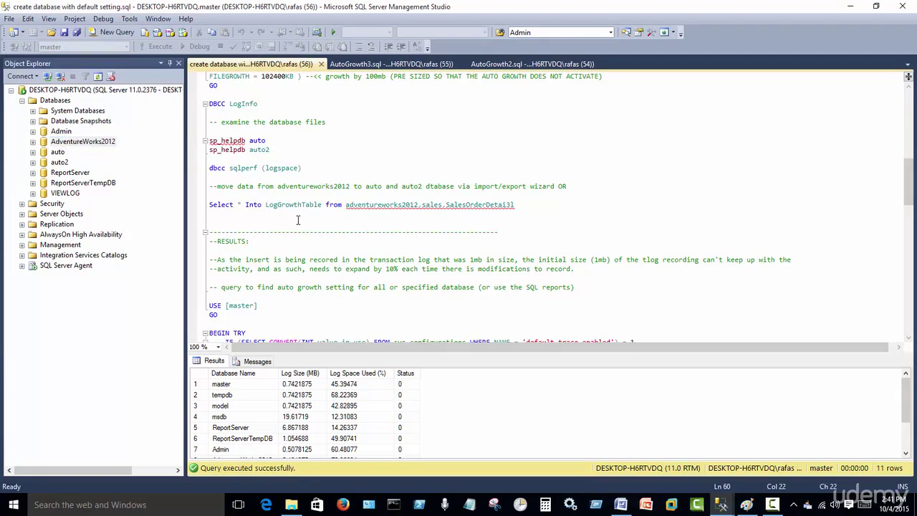
pyautogui.scroll(4, 297, 222)
pyautogui.scroll(10, 298, 220)
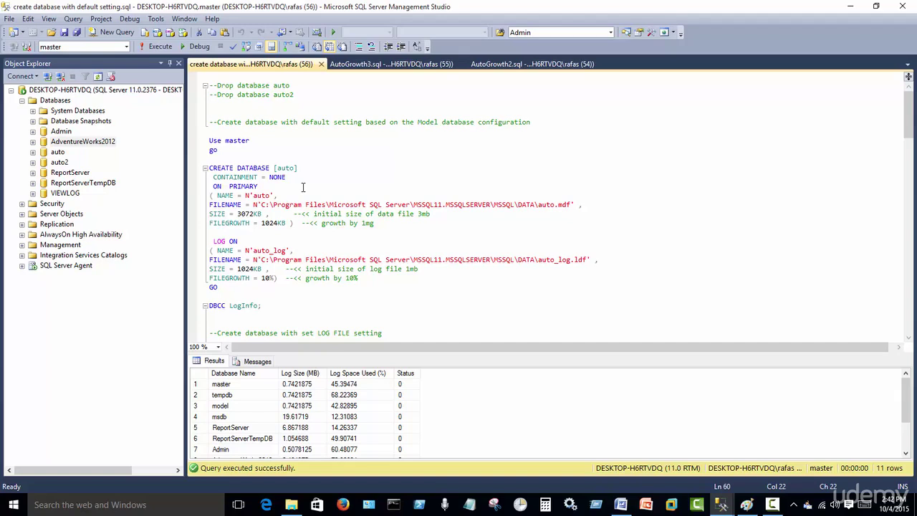
pyautogui.click(356, 223)
pyautogui.scroll(-13, 357, 224)
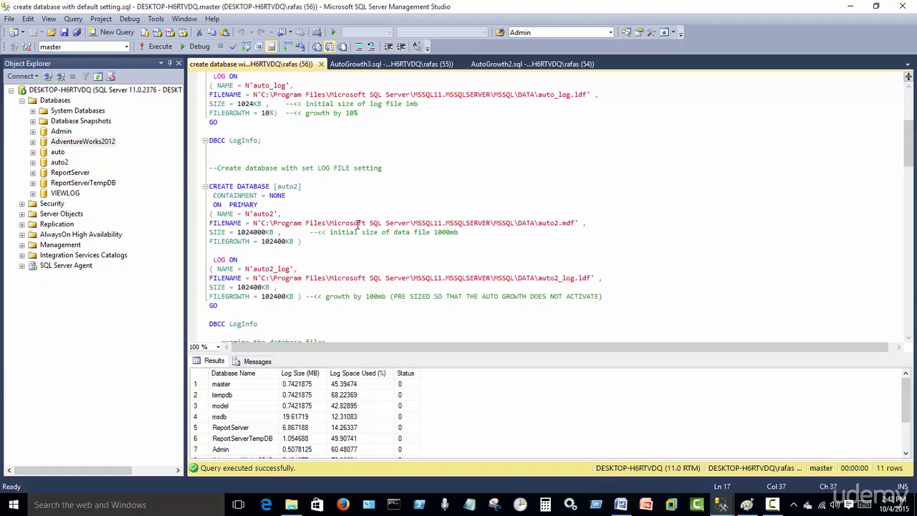
# Execute the auto growth events query from USE [master] through END CATCH and enlarge the results area
pyautogui.scroll(-4, 357, 225)
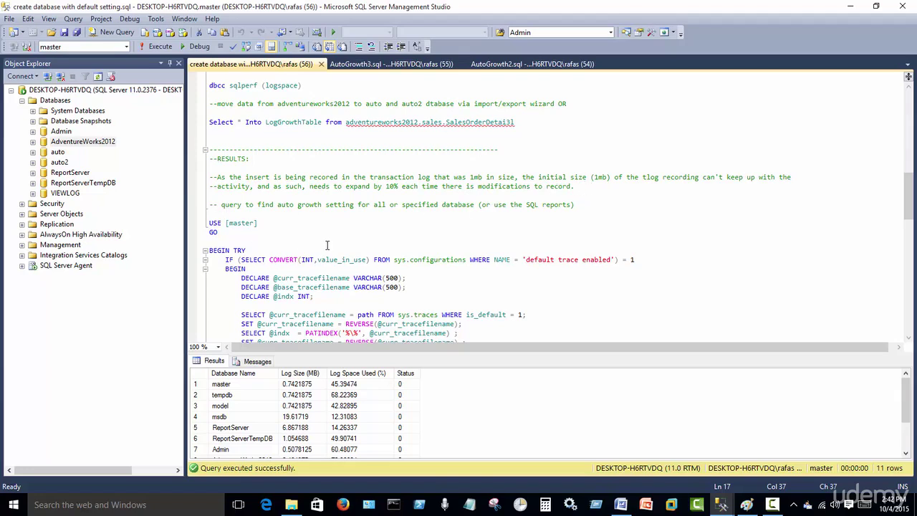
pyautogui.click(311, 229)
pyautogui.scroll(-3, 311, 228)
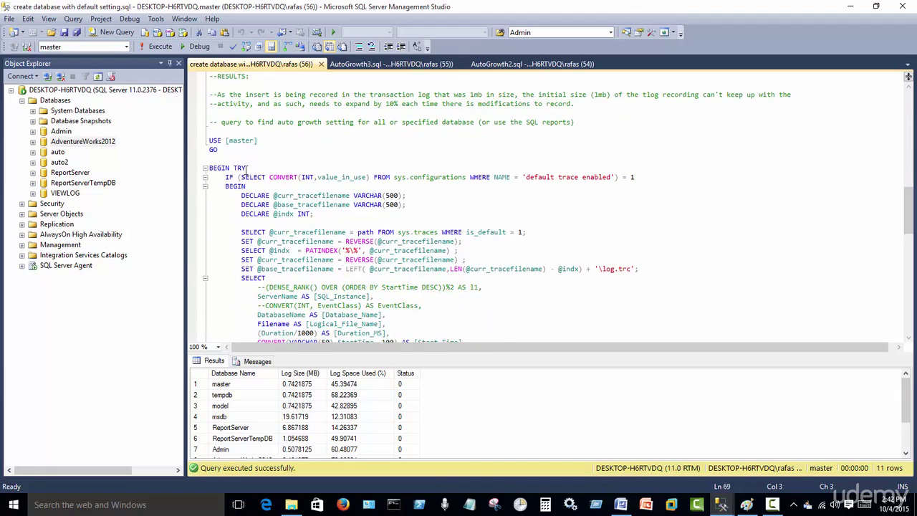
pyautogui.moveTo(210, 141); pyautogui.dragTo(317, 281)
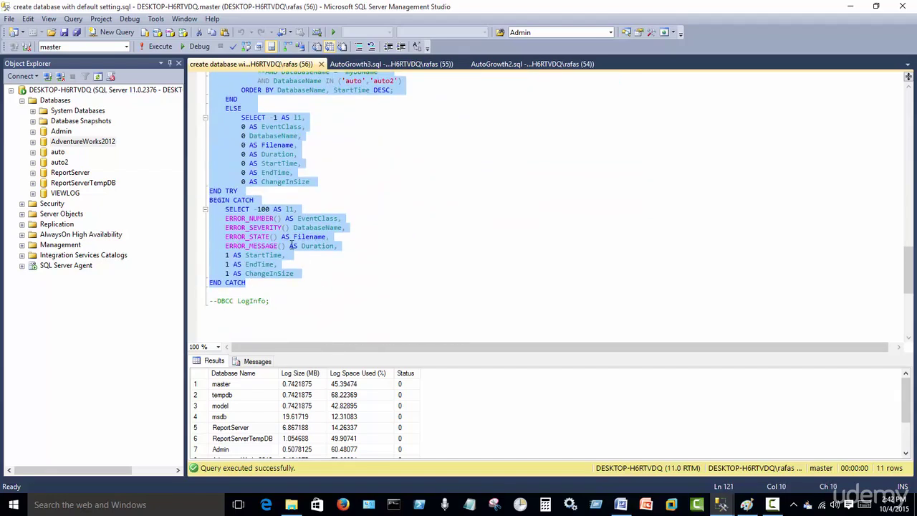
pyautogui.click(154, 46)
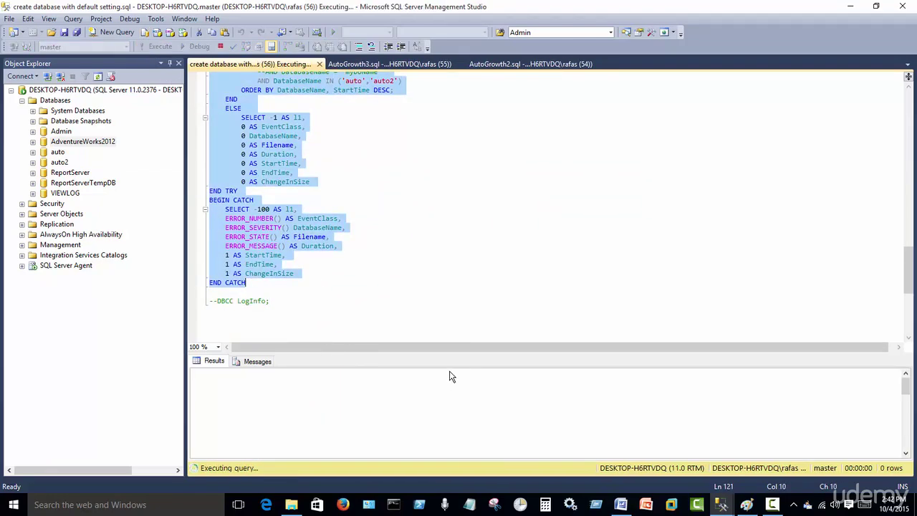
pyautogui.moveTo(402, 353); pyautogui.dragTo(311, 130)
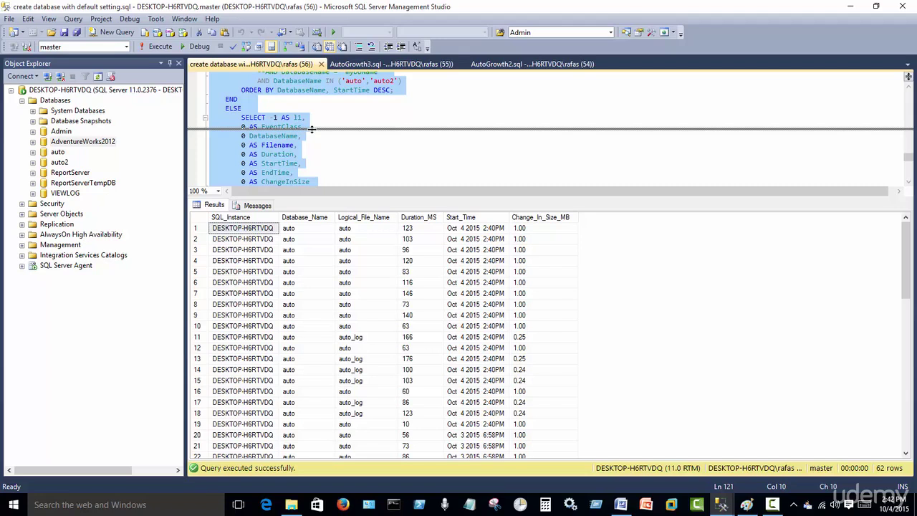
pyautogui.moveTo(312, 129); pyautogui.dragTo(312, 127)
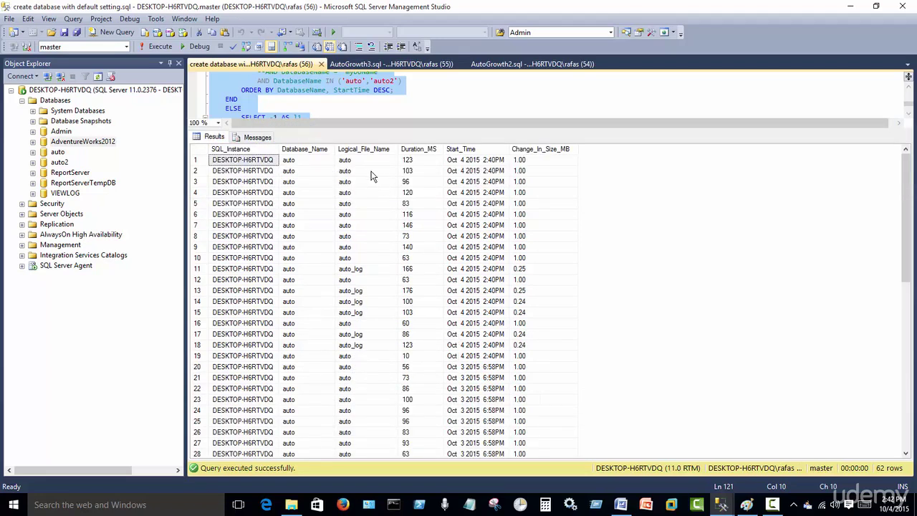
# Compare the logical file names and Change_In_Size_MB values for the auto database's data and log file growth events
pyautogui.click(358, 161)
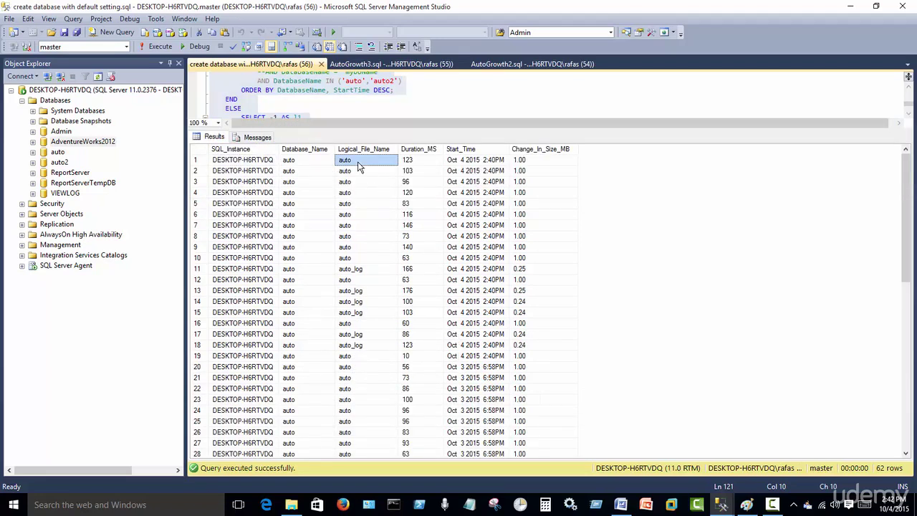
pyautogui.click(364, 270)
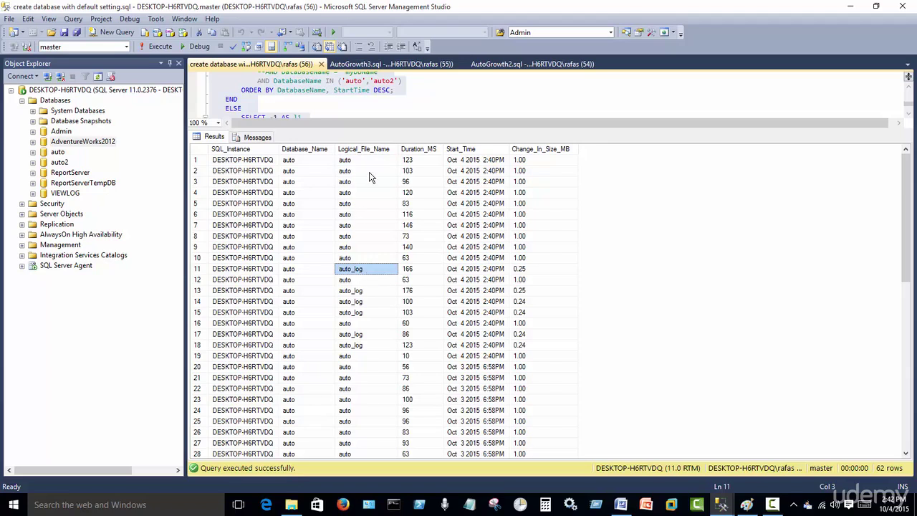
pyautogui.click(553, 150)
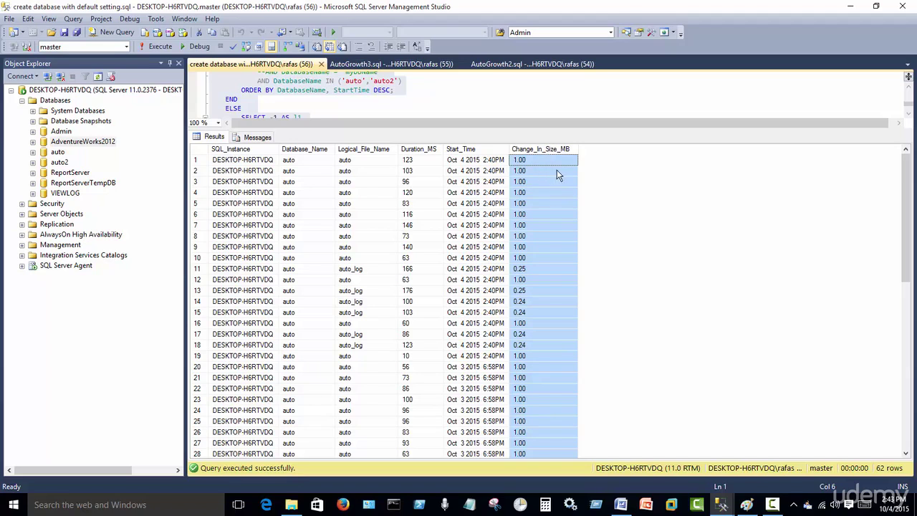
pyautogui.click(536, 162)
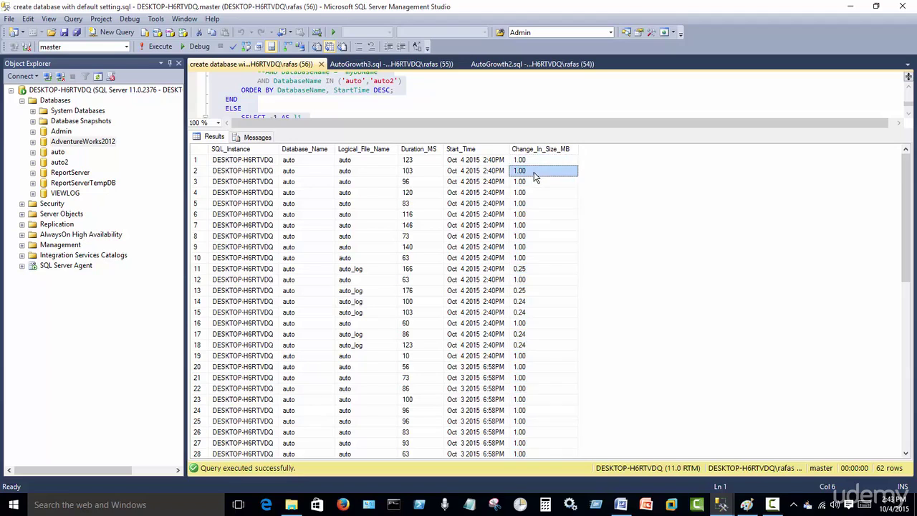
pyautogui.click(538, 184)
pyautogui.click(539, 193)
pyautogui.click(540, 215)
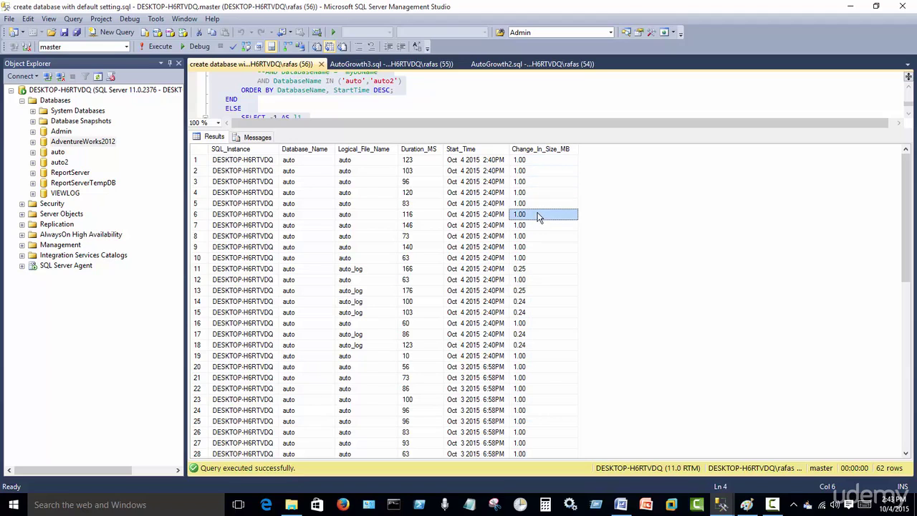
pyautogui.click(536, 270)
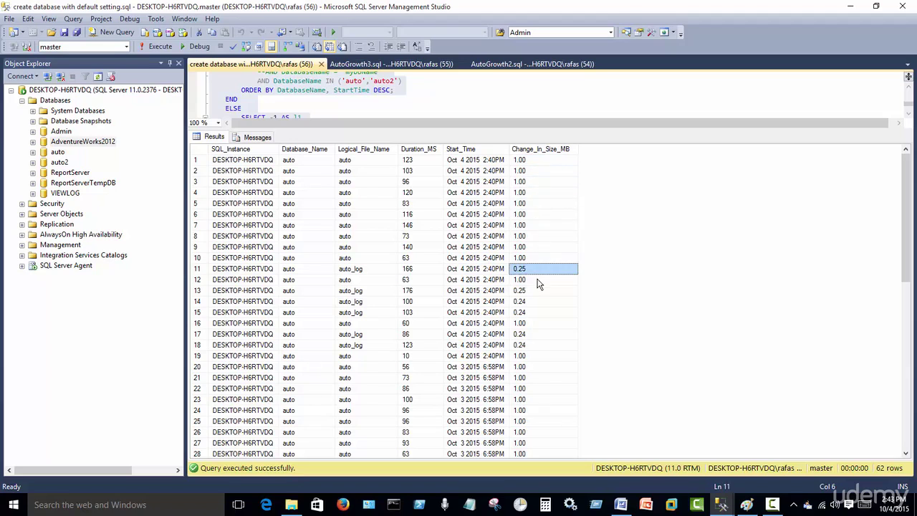
pyautogui.click(539, 280)
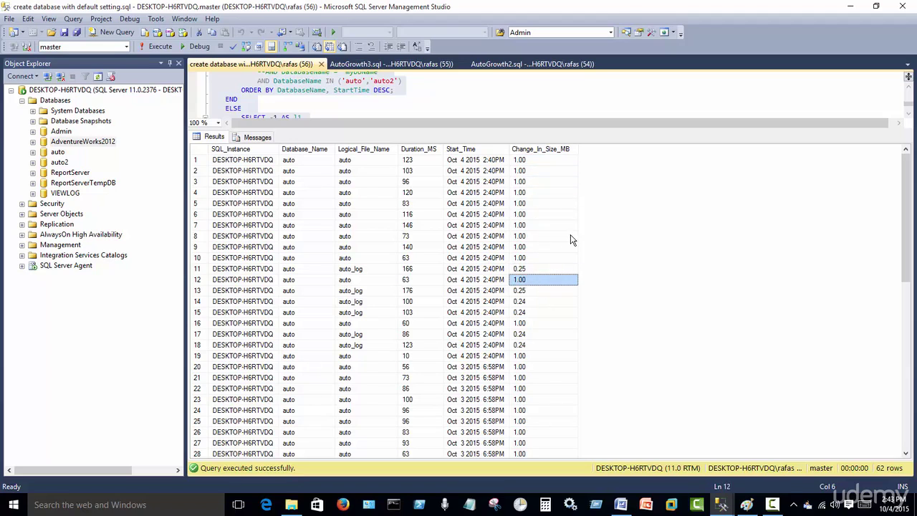
# Look through all returned growth events, including their durations, and check the query's DatabaseName filter for auto and auto2
pyautogui.scroll(-5, 571, 241)
pyautogui.scroll(-7, 571, 236)
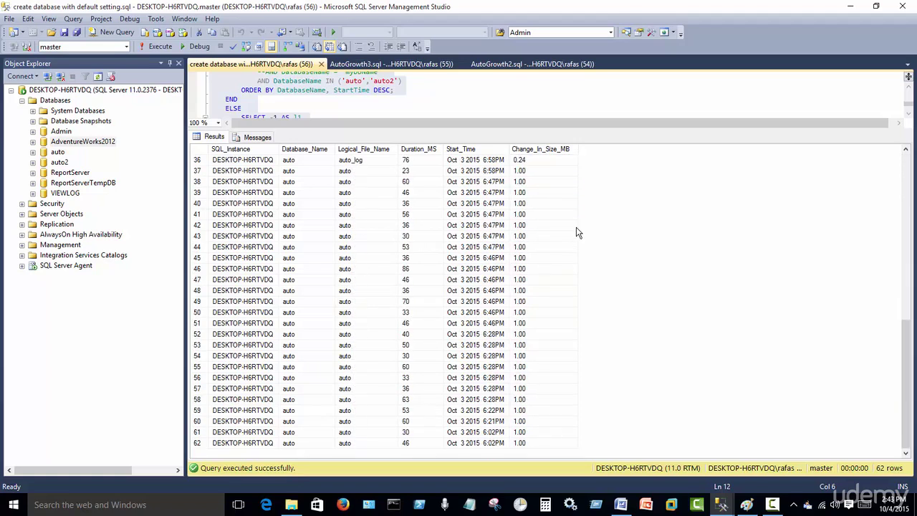
pyautogui.scroll(12, 581, 228)
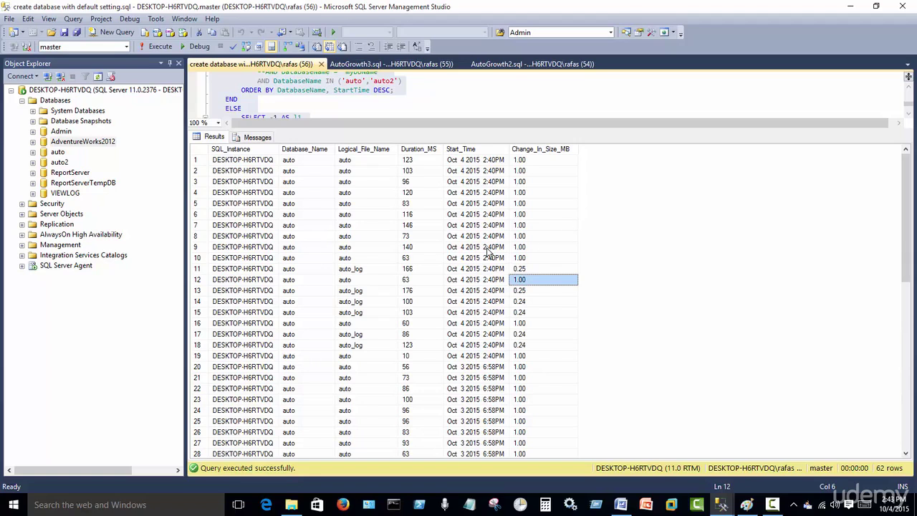
pyautogui.click(418, 323)
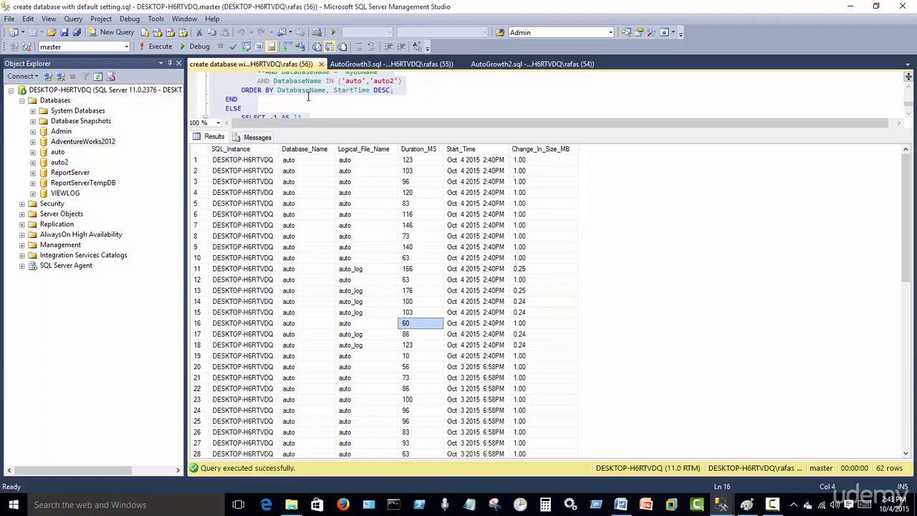
pyautogui.click(386, 82)
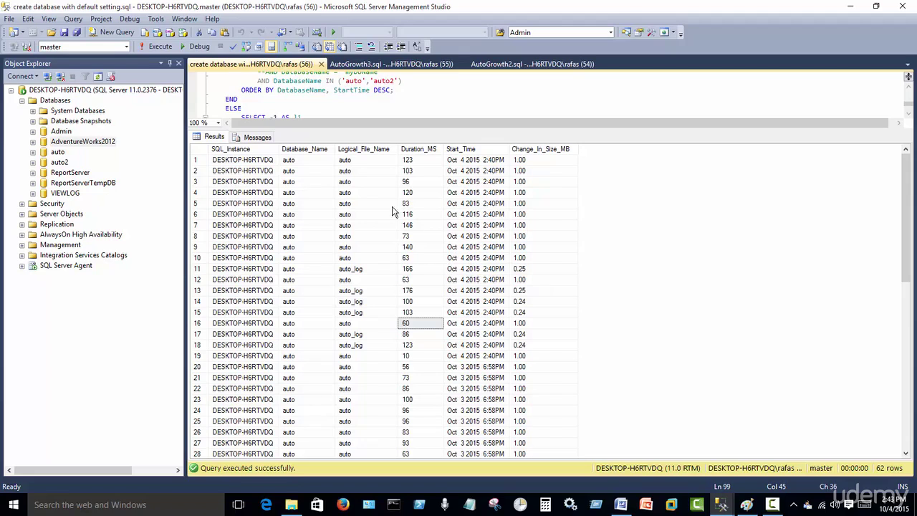
# Open the standard Disk Usage report for the auto database and expand its Data/Log Files Autogrow/Autoshrink Events section
pyautogui.rightClick(57, 152)
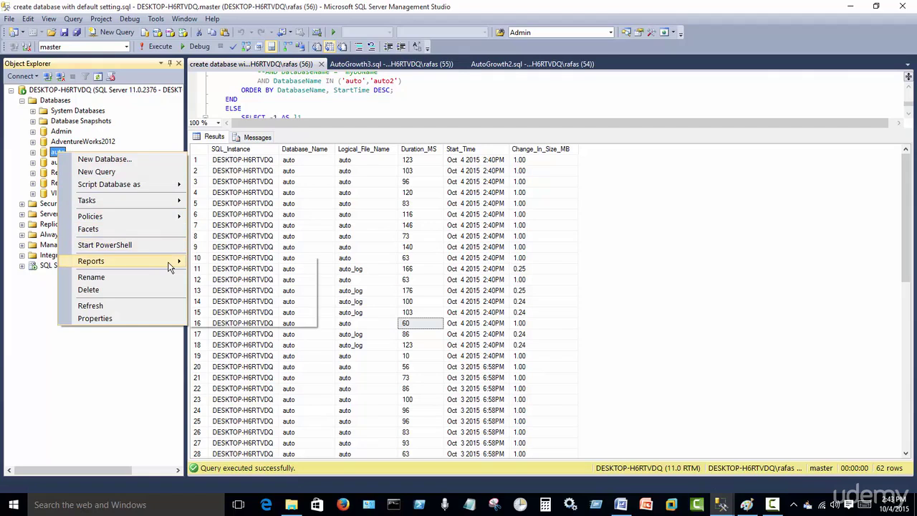
pyautogui.moveTo(172, 262)
pyautogui.moveTo(293, 264)
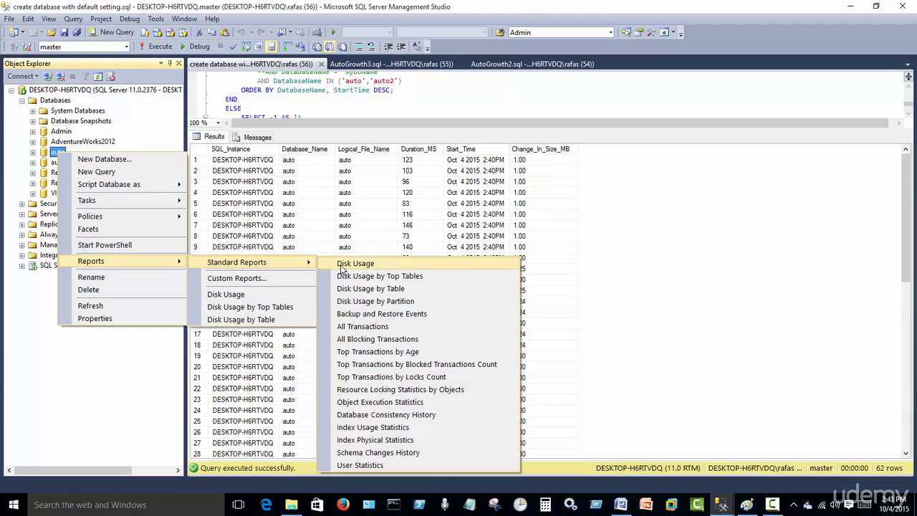
pyautogui.click(338, 265)
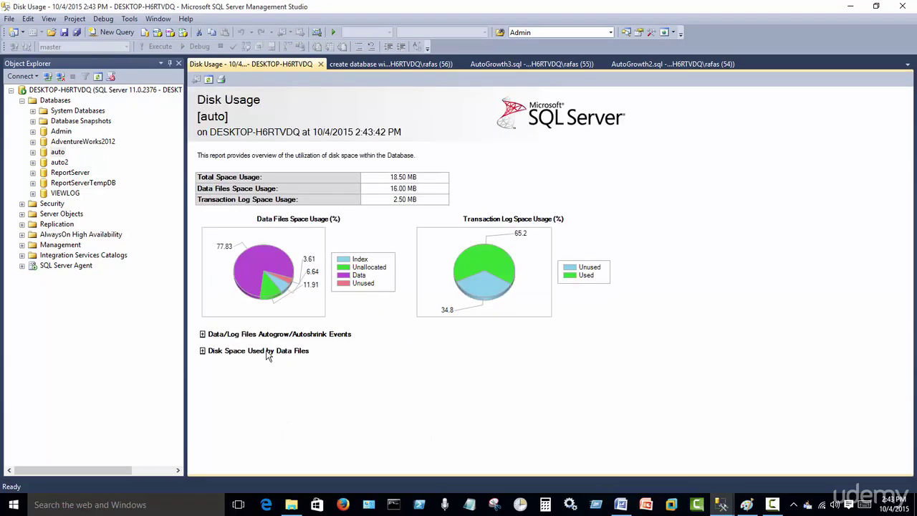
pyautogui.click(203, 335)
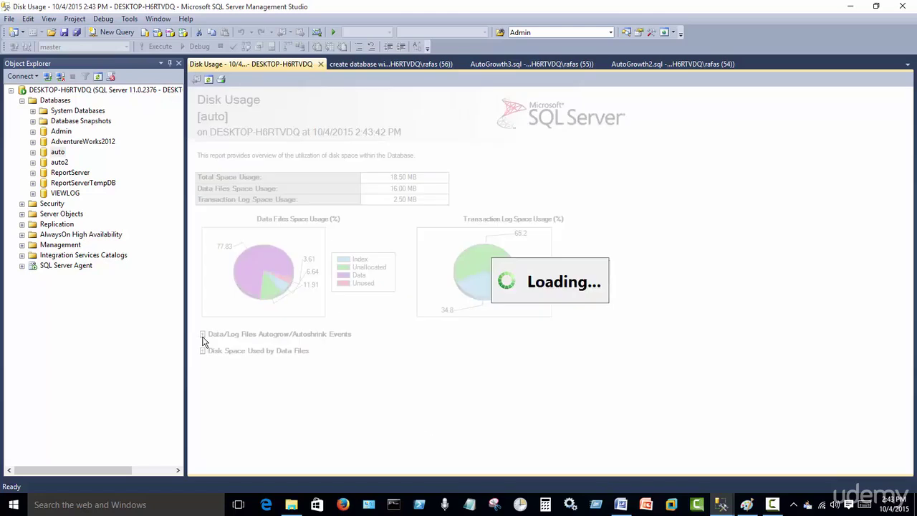
pyautogui.scroll(-3, 455, 435)
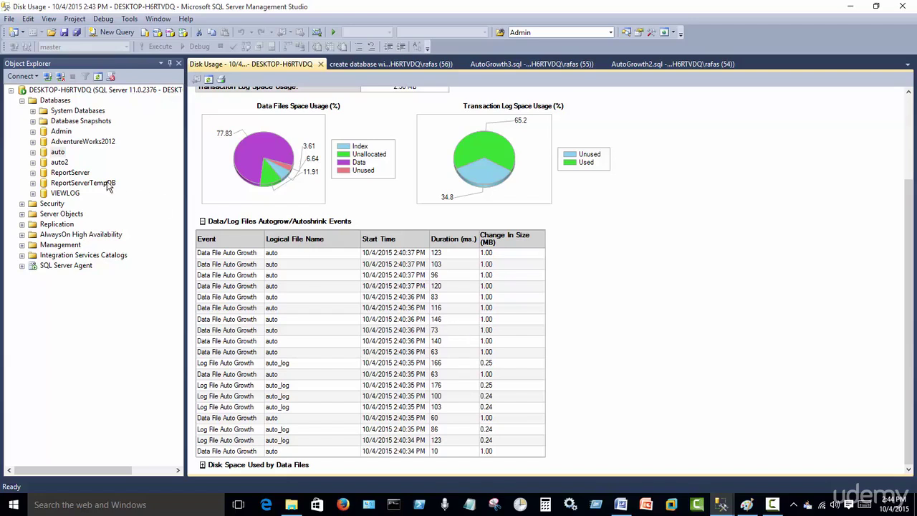
# Open the standard Disk Usage report for the auto2 database
pyautogui.rightClick(61, 163)
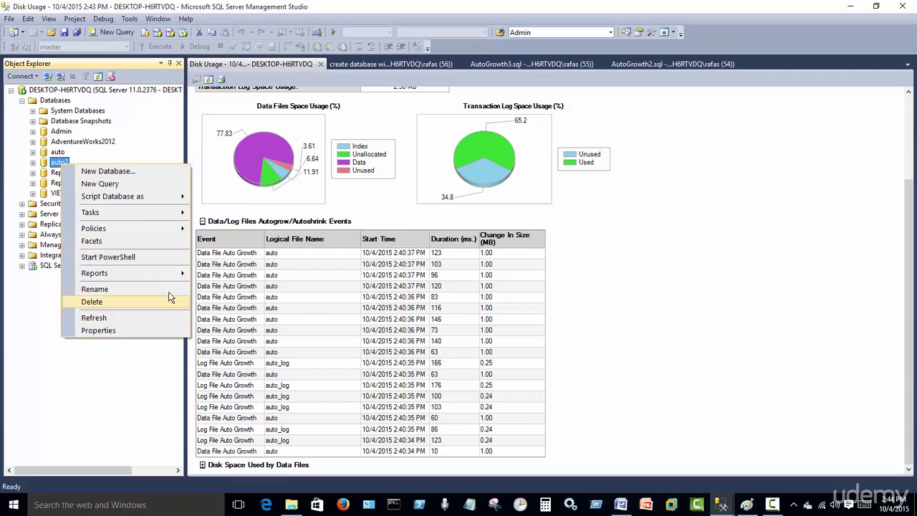
pyautogui.moveTo(172, 276)
pyautogui.moveTo(264, 279)
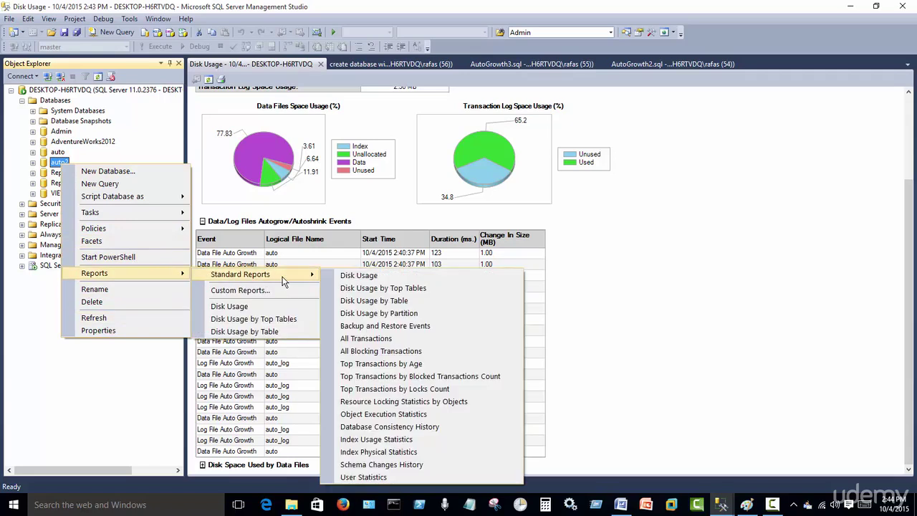
pyautogui.click(342, 277)
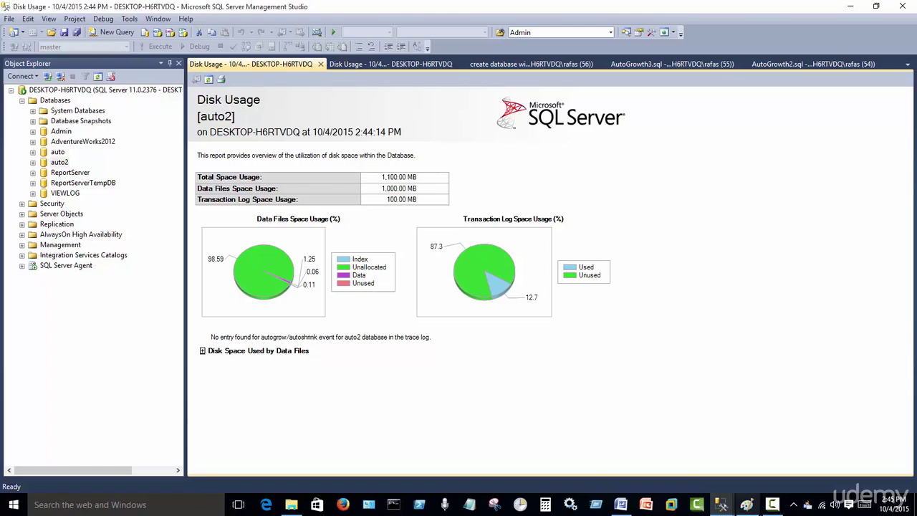
pyautogui.click(772, 504)
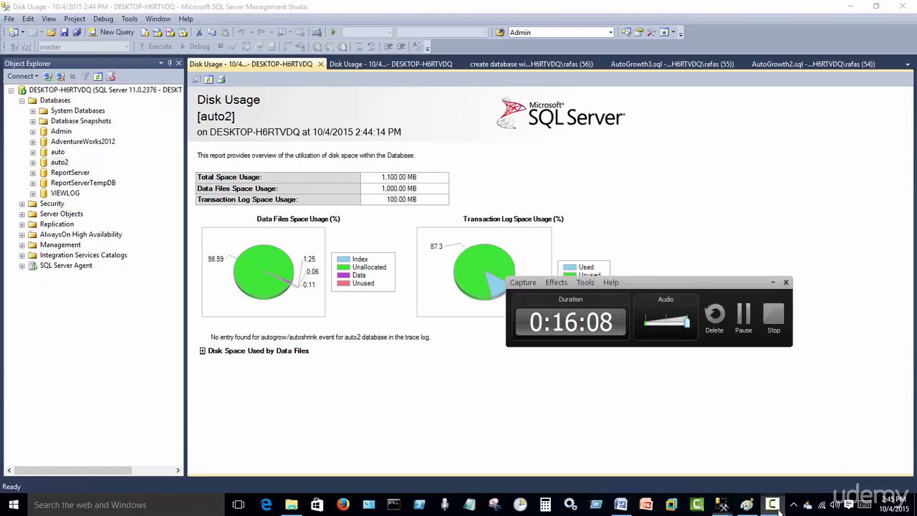